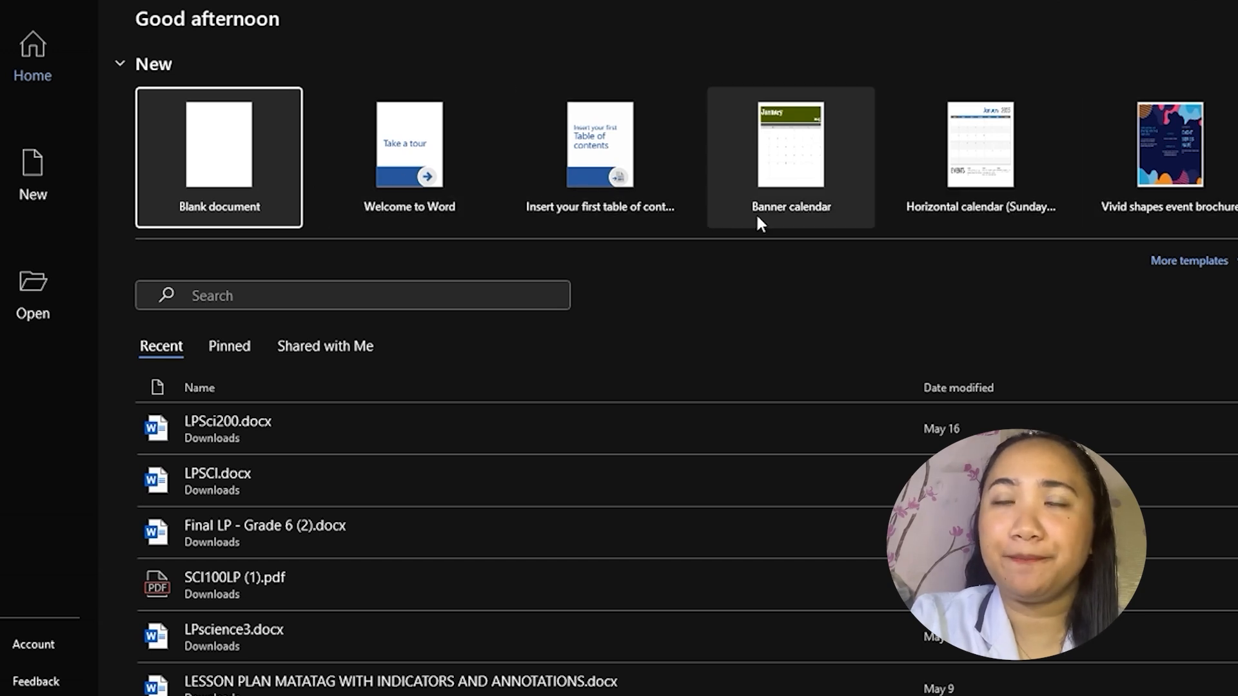
- Create a new blank document
{"action": "left_click", "coordinate": [234, 169]}
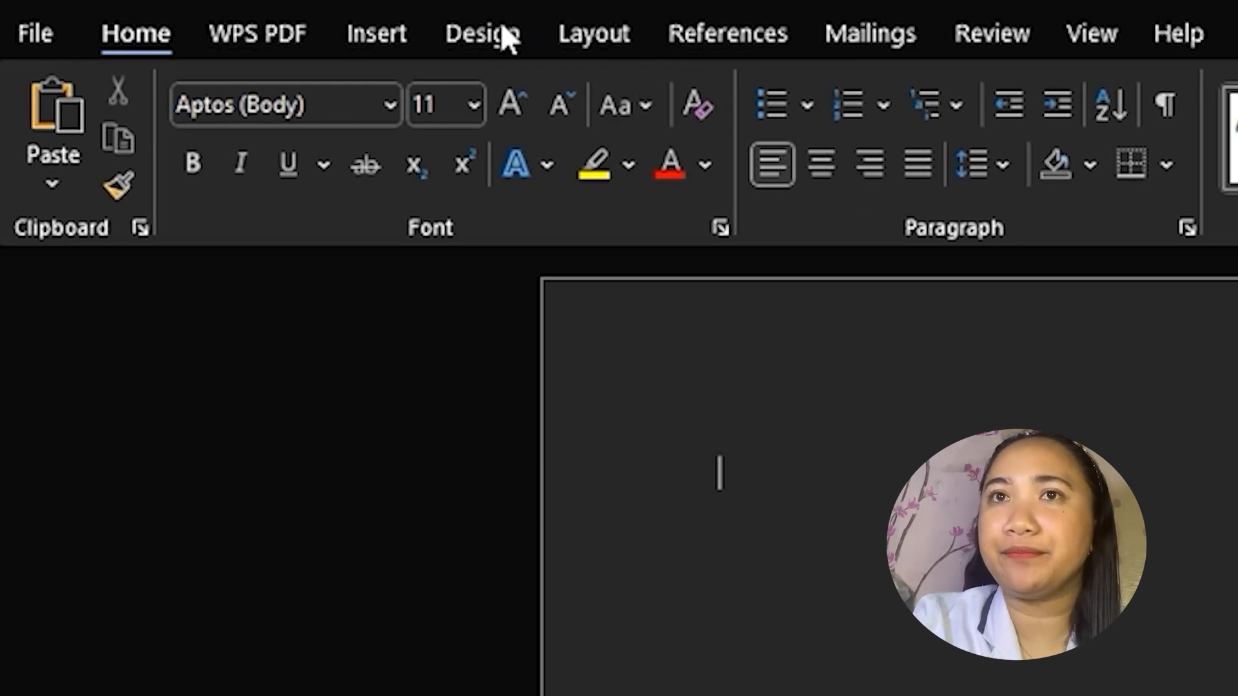
{"action": "left_click", "coordinate": [376, 35]}
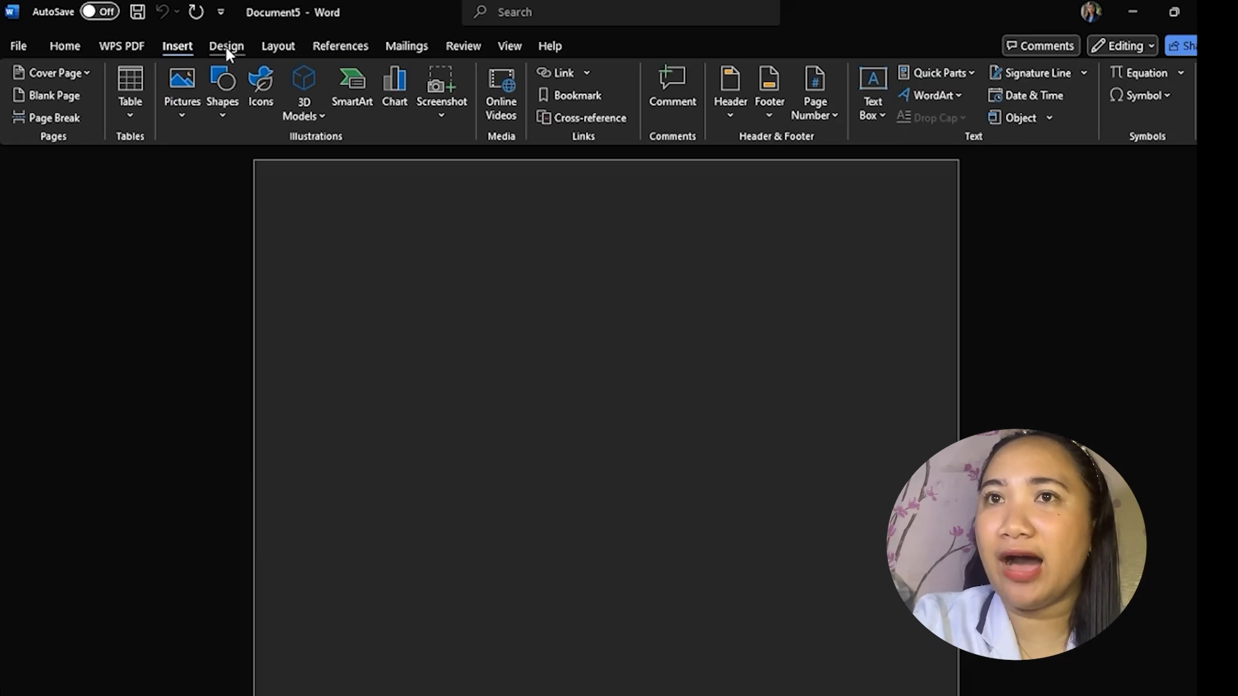
{"action": "left_click", "coordinate": [368, 87]}
{"action": "left_click", "coordinate": [444, 86]}
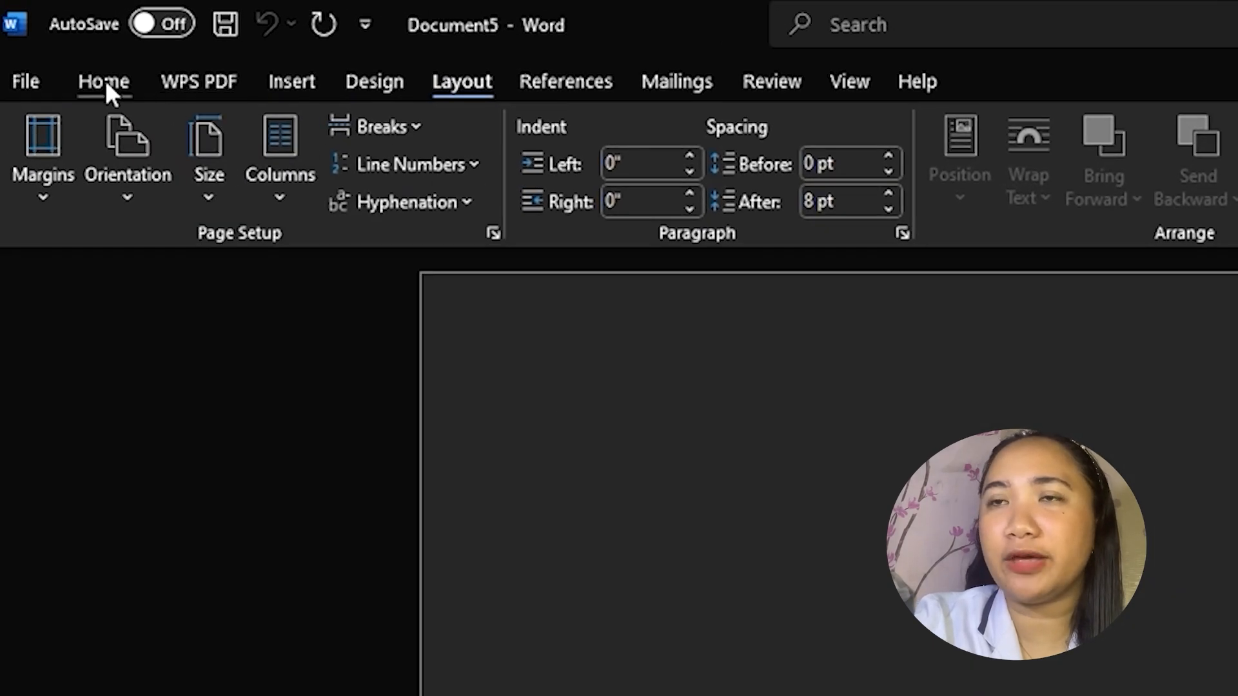
{"action": "left_click", "coordinate": [106, 90]}
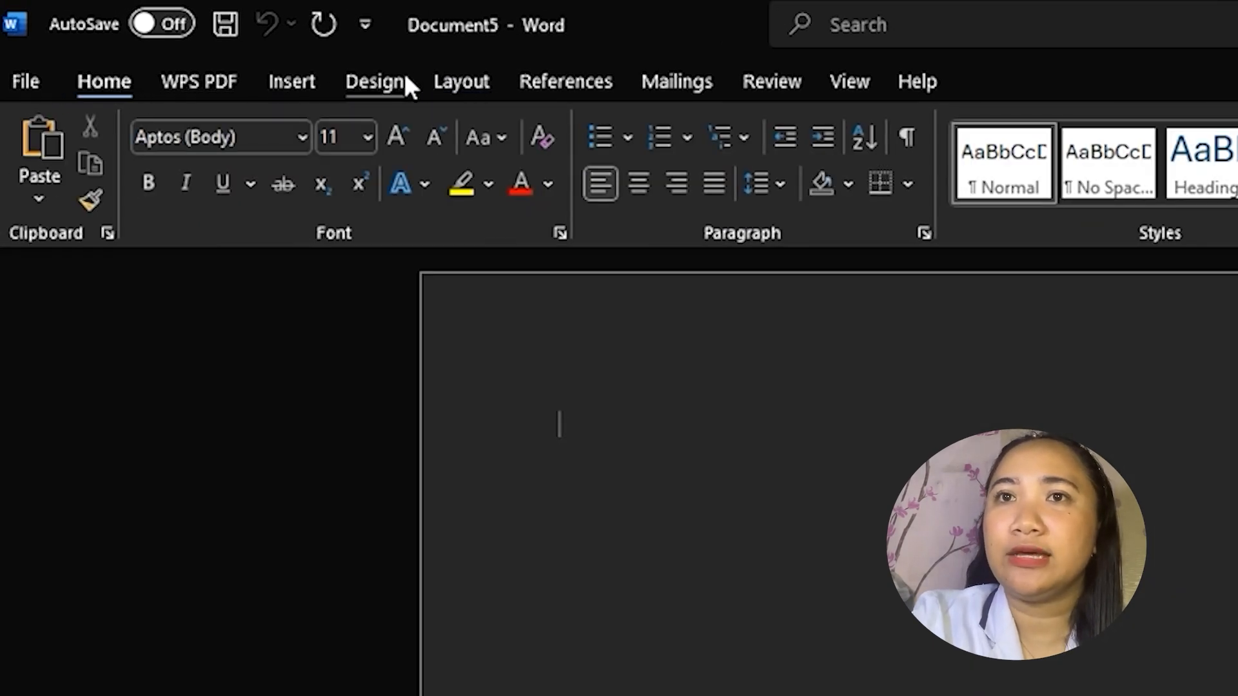
- Set the page margins to Normal and the paper size to A4
{"action": "left_click", "coordinate": [462, 82]}
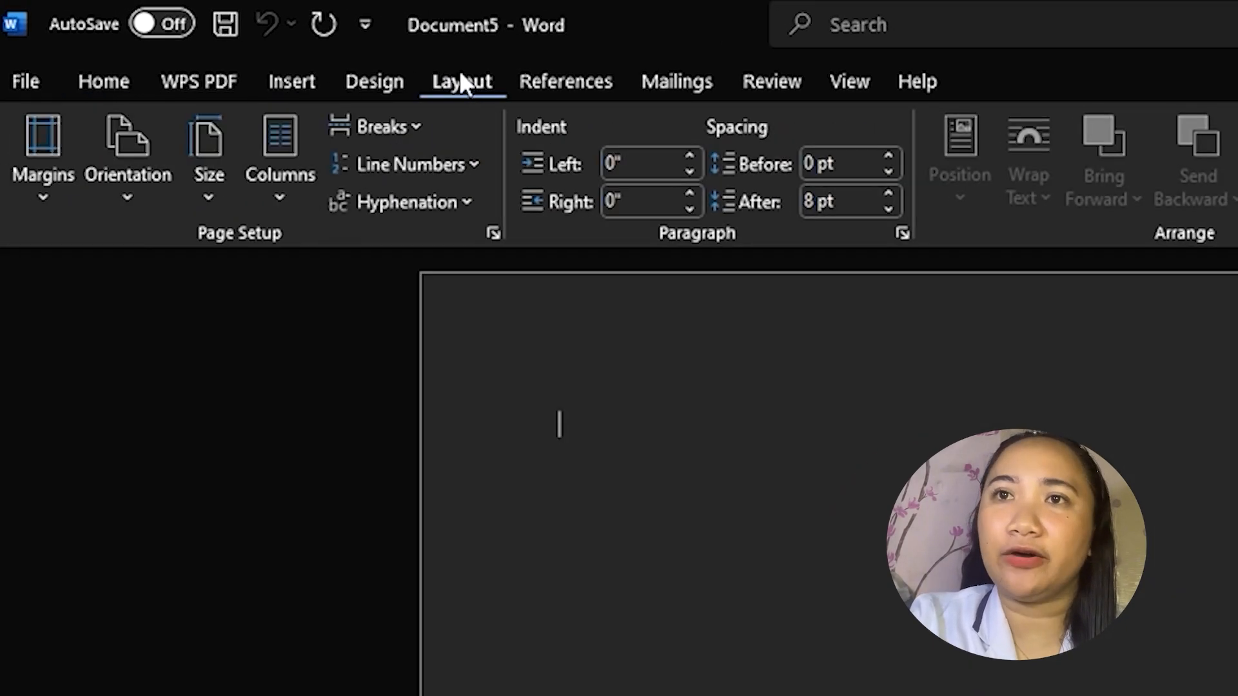
{"action": "left_click", "coordinate": [40, 147]}
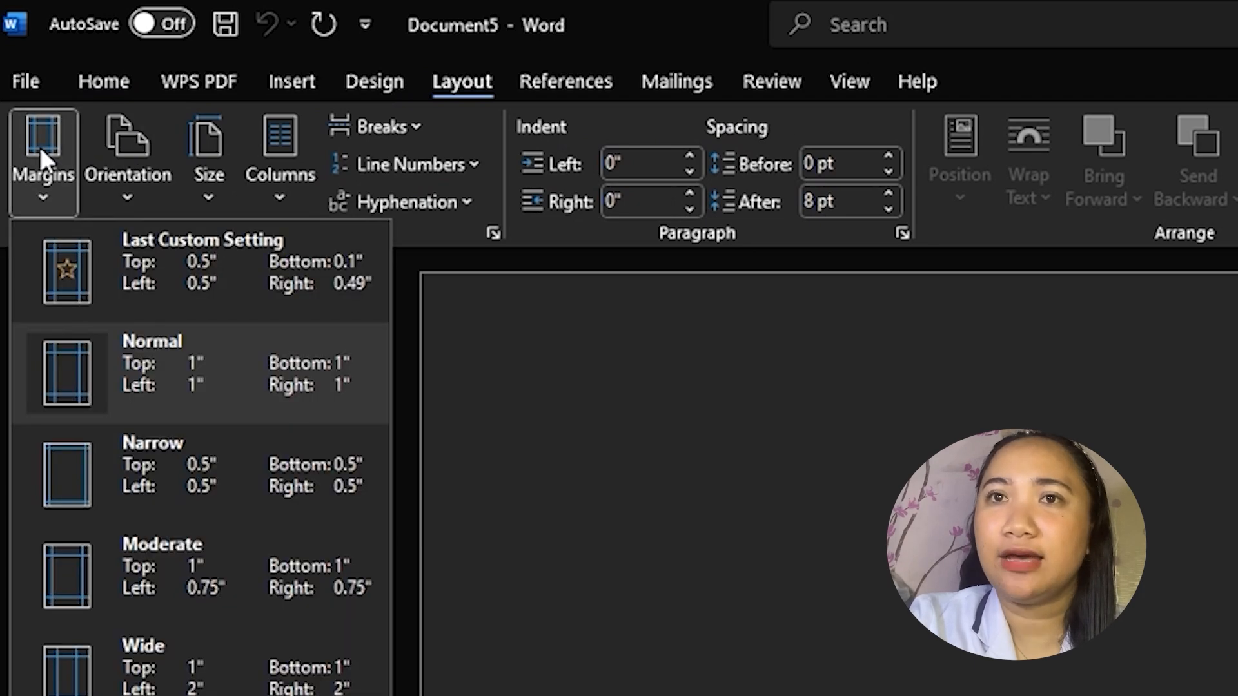
{"action": "left_click", "coordinate": [219, 389]}
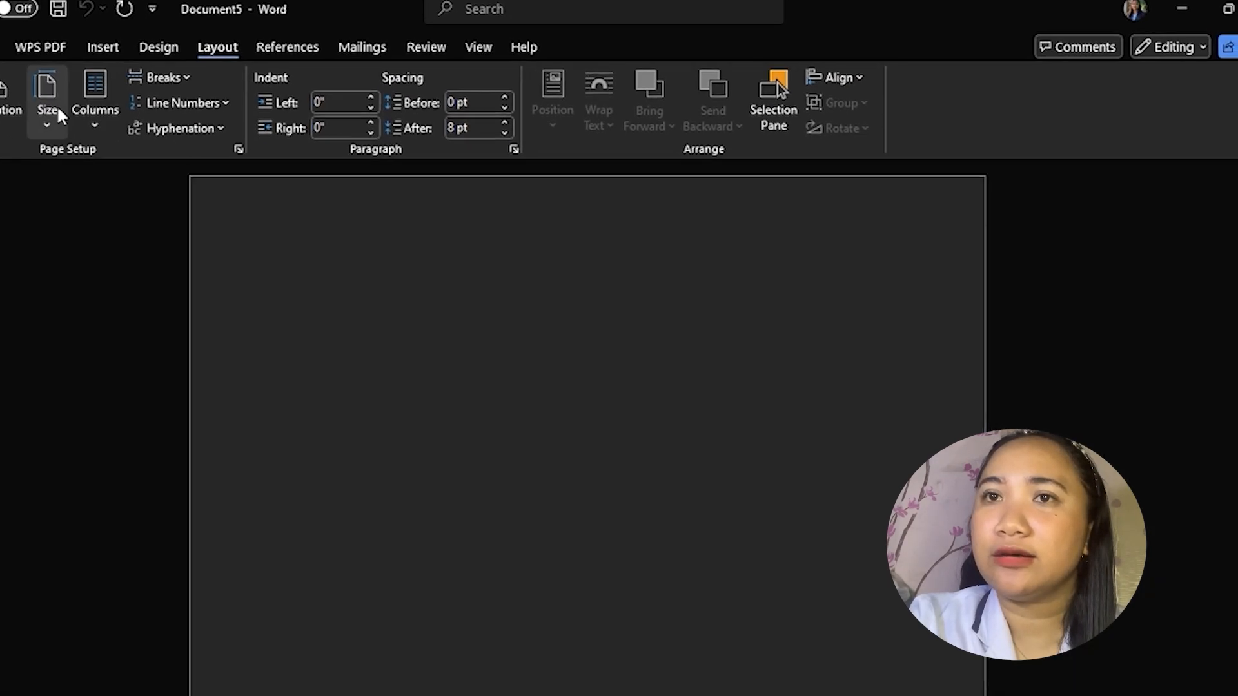
{"action": "left_click", "coordinate": [52, 106]}
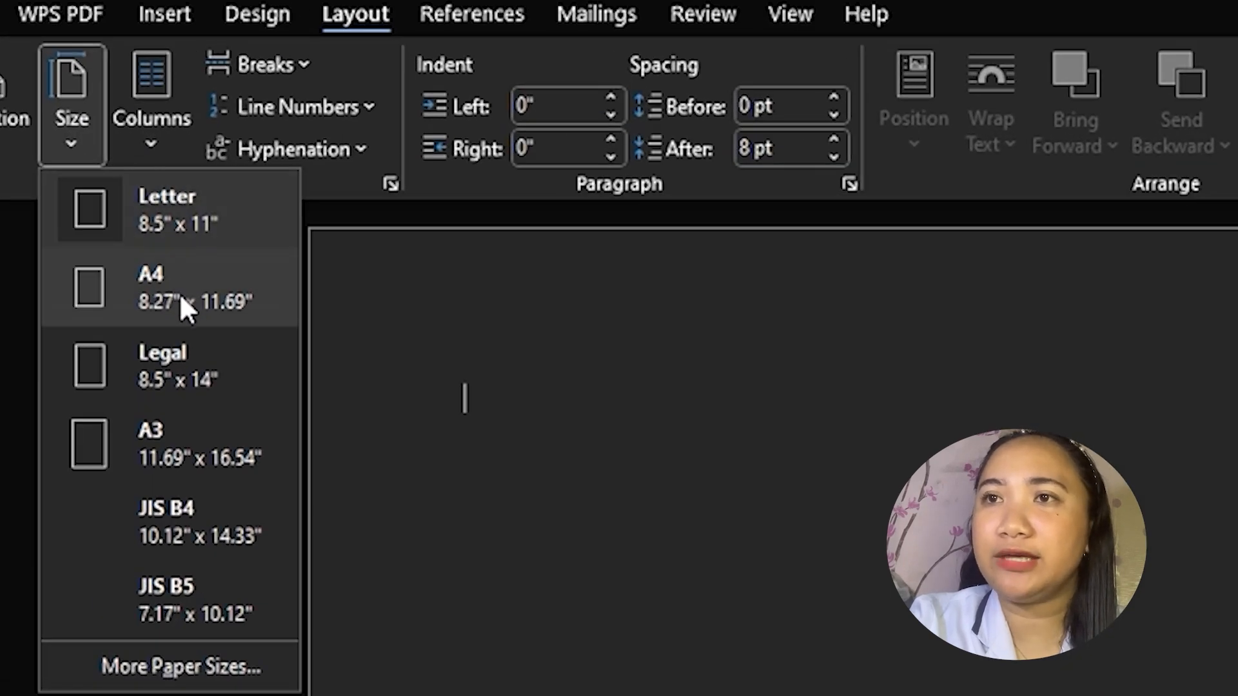
{"action": "left_click", "coordinate": [199, 307]}
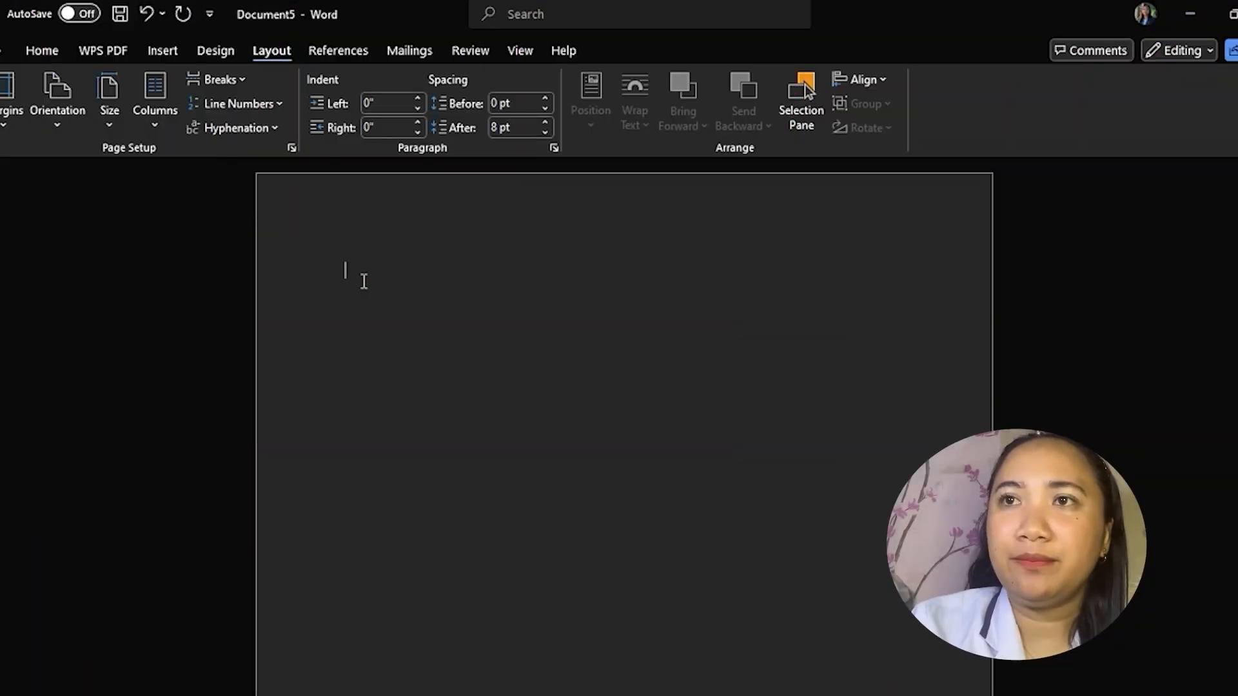
- Enter the title "MGA GAWAIN SA PANG ARAW-ARAW" on the first line of the page
{"action": "type", "text": "MGA"}
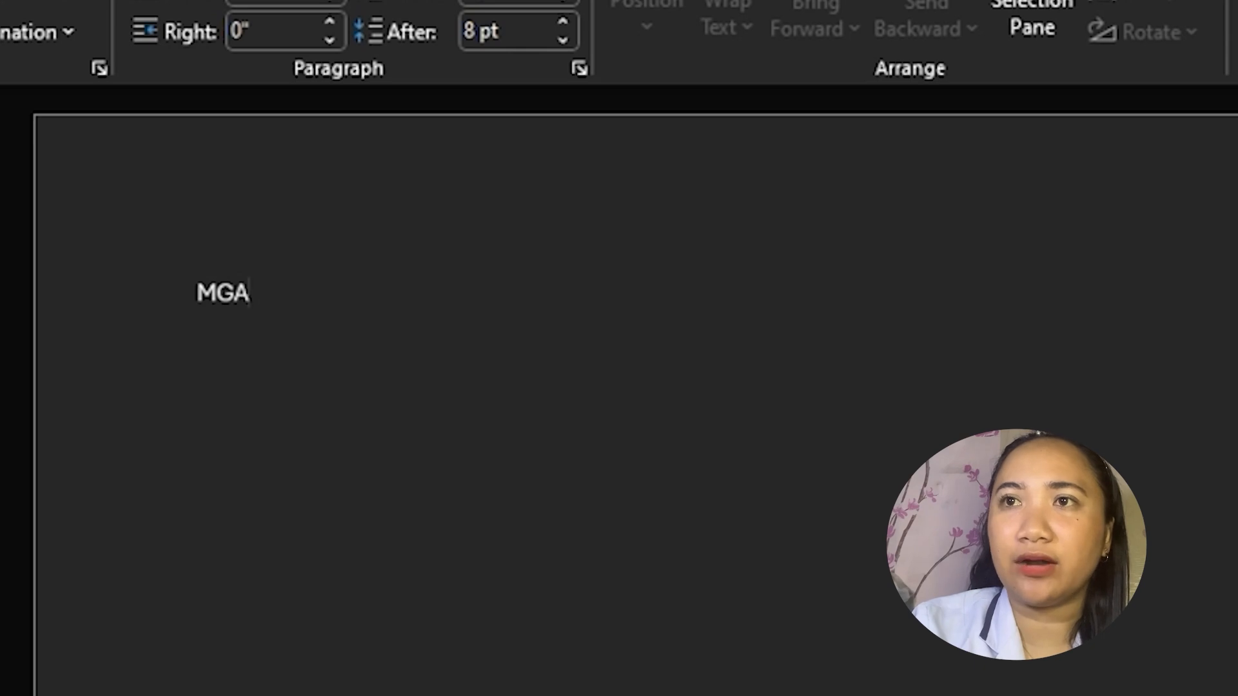
{"action": "type", "text": " GAWAI"}
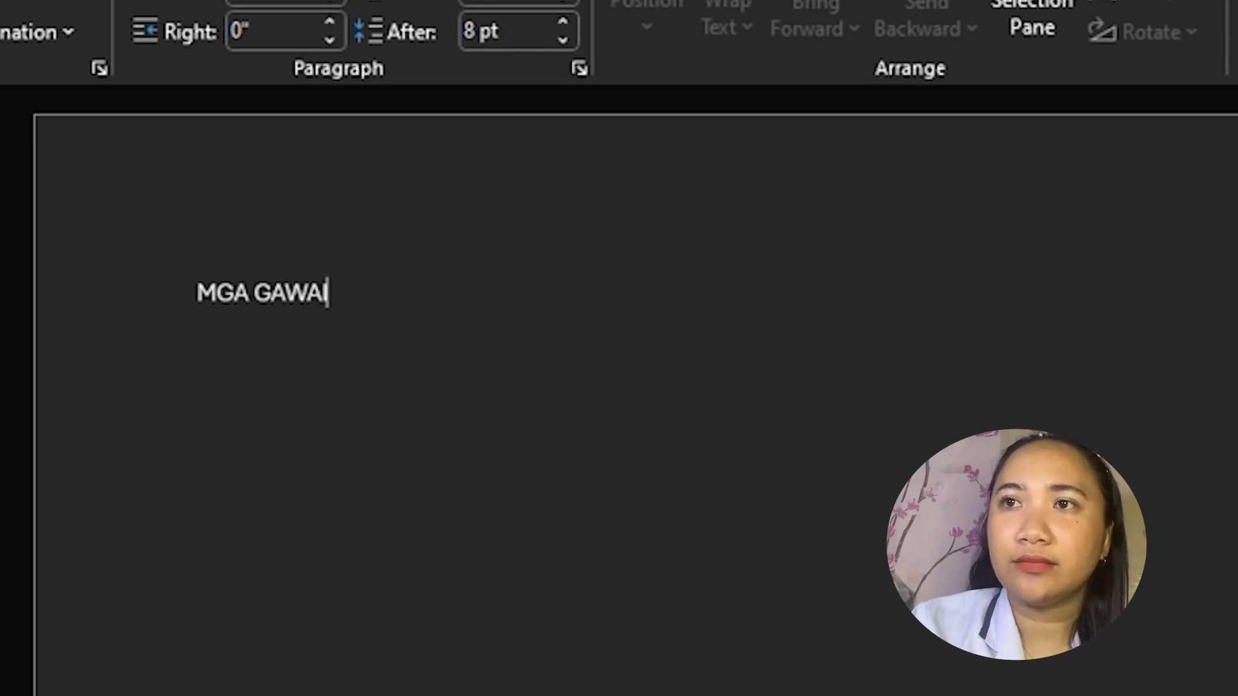
{"action": "type", "text": "N SA PANG "}
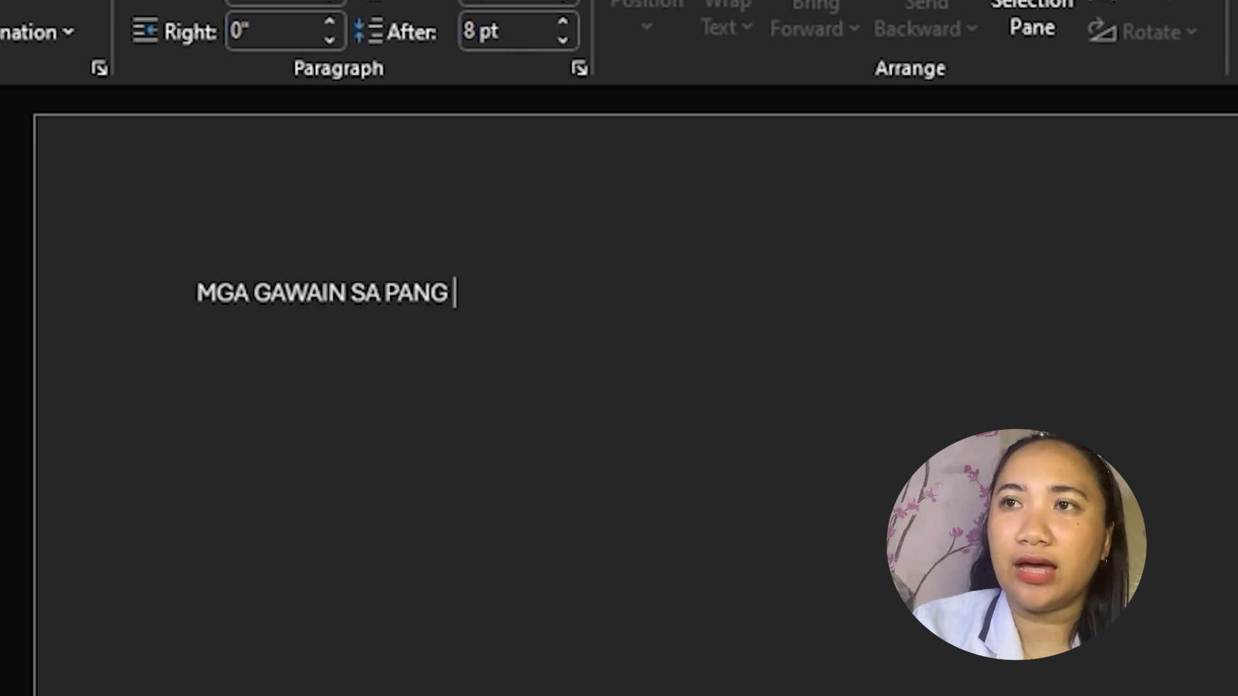
{"action": "type", "text": "ARAW-ARAW "}
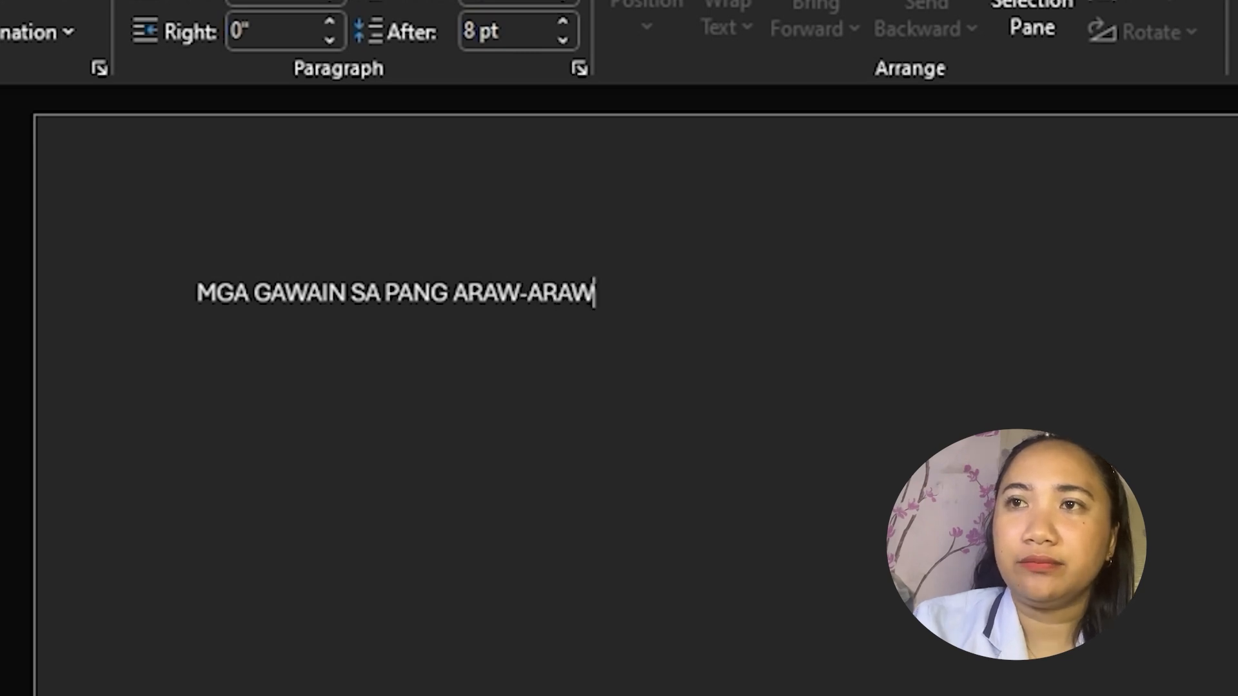
- Enter GUMISING, MAGDASAL, MAGLIGPIT, MAG EXERCISE, MALIGO and MAGLUTO on separate lines below the title
{"action": "type", "text": "GUMISIN"}
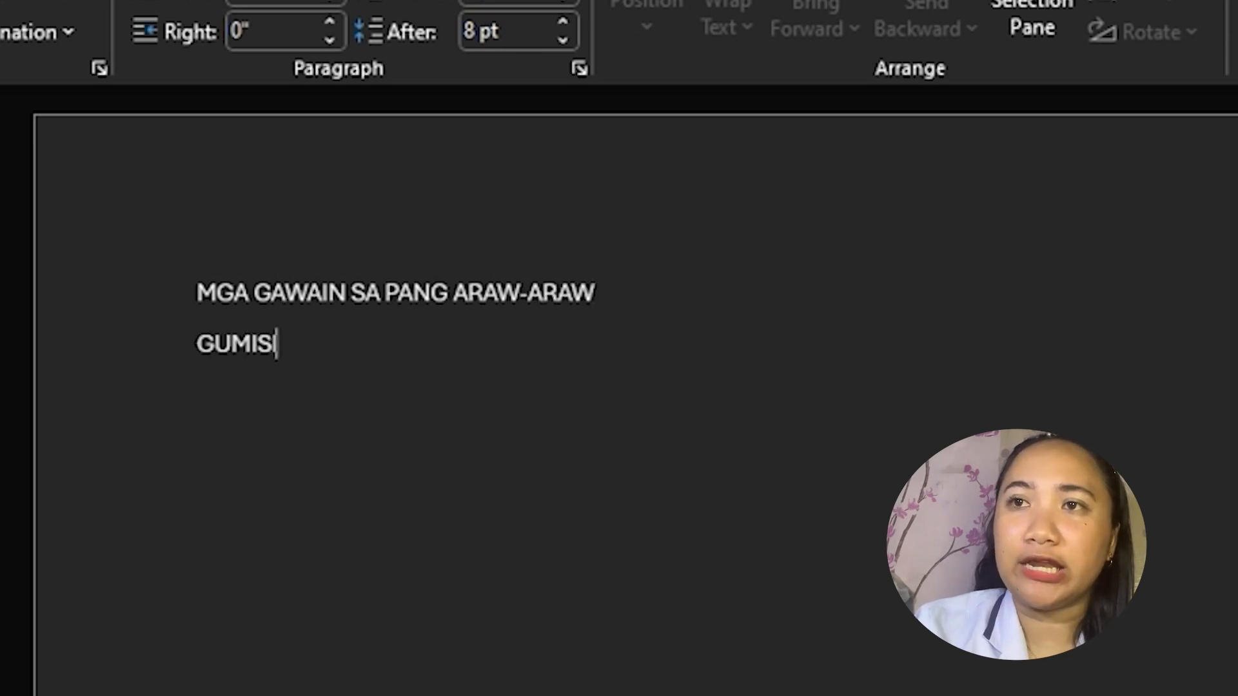
{"action": "type", "text": "G"}
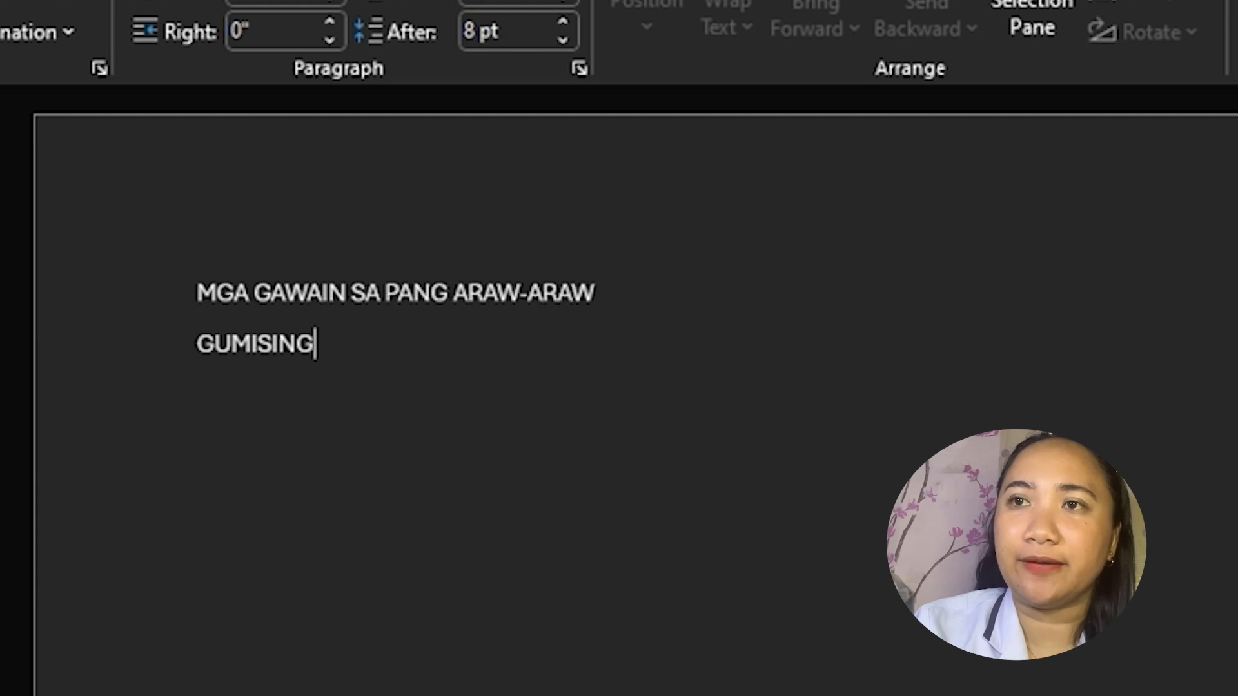
{"action": "key", "text": "Return"}
{"action": "type", "text": "MAGDASAL"}
{"action": "key", "text": "Return"}
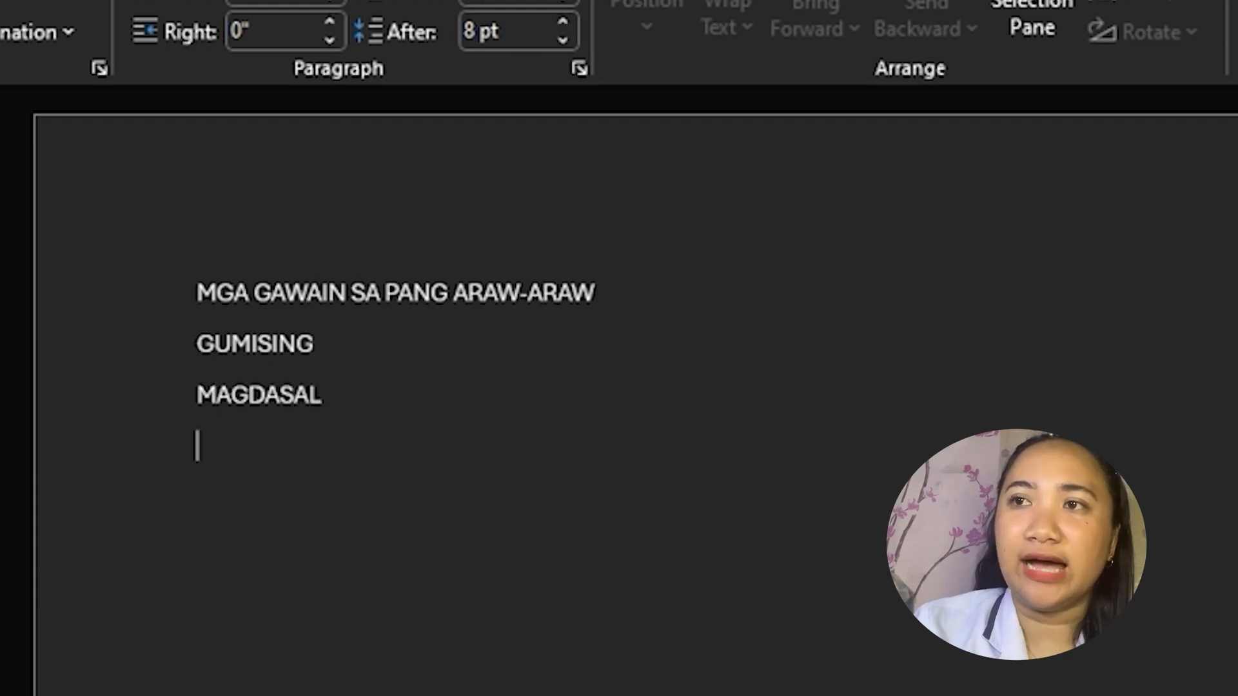
{"action": "type", "text": "MAGLIGPIT"}
{"action": "key", "text": "Return"}
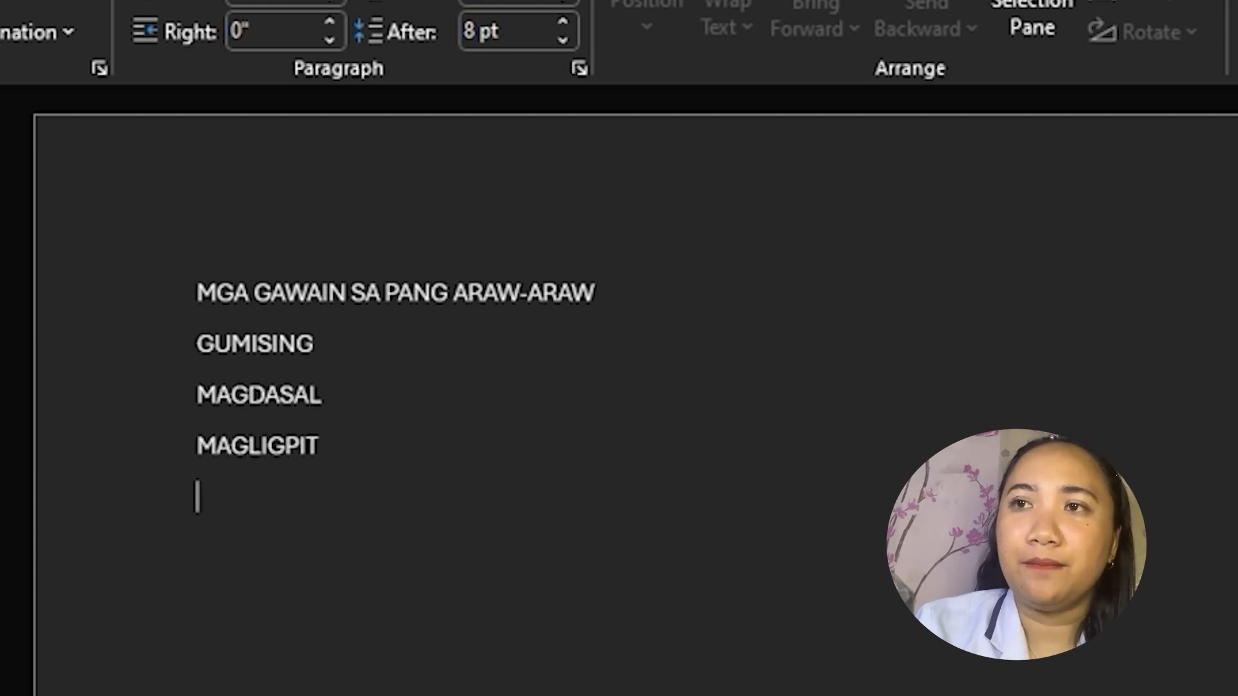
{"action": "type", "text": "MAG EXERCISE"}
{"action": "key", "text": "Return"}
{"action": "type", "text": "M"}
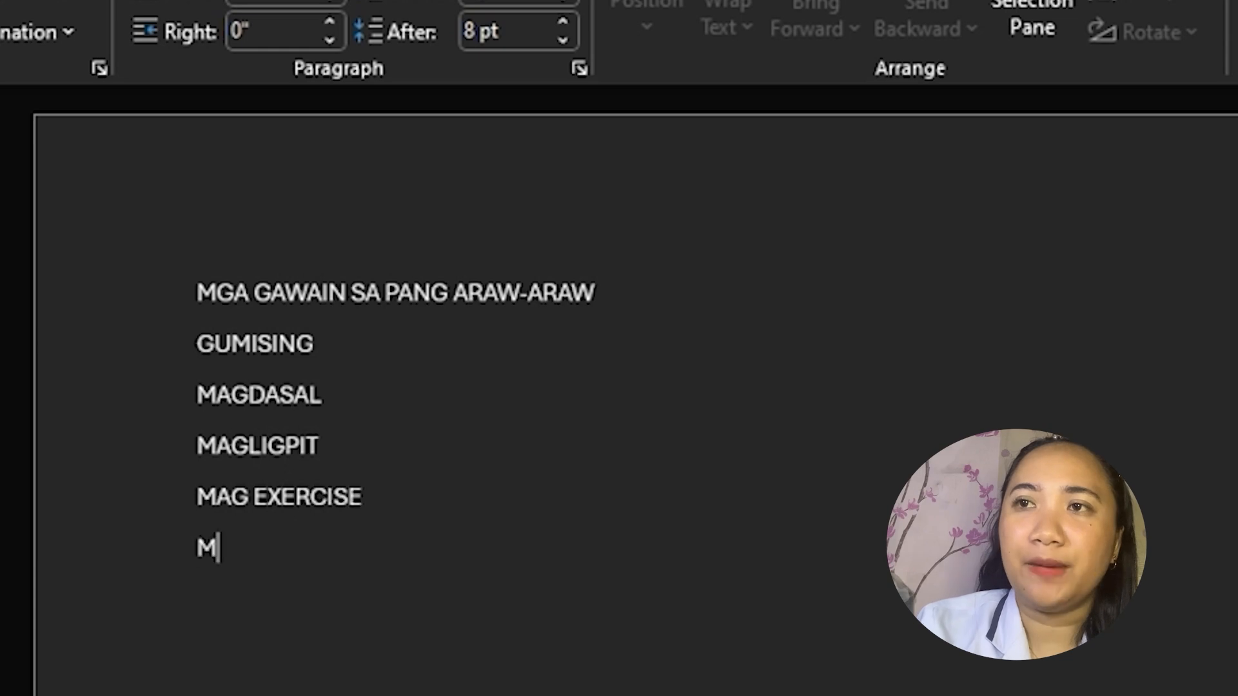
{"action": "type", "text": "ALIGO"}
{"action": "key", "text": "Return"}
{"action": "type", "text": "MAGLUTO"}
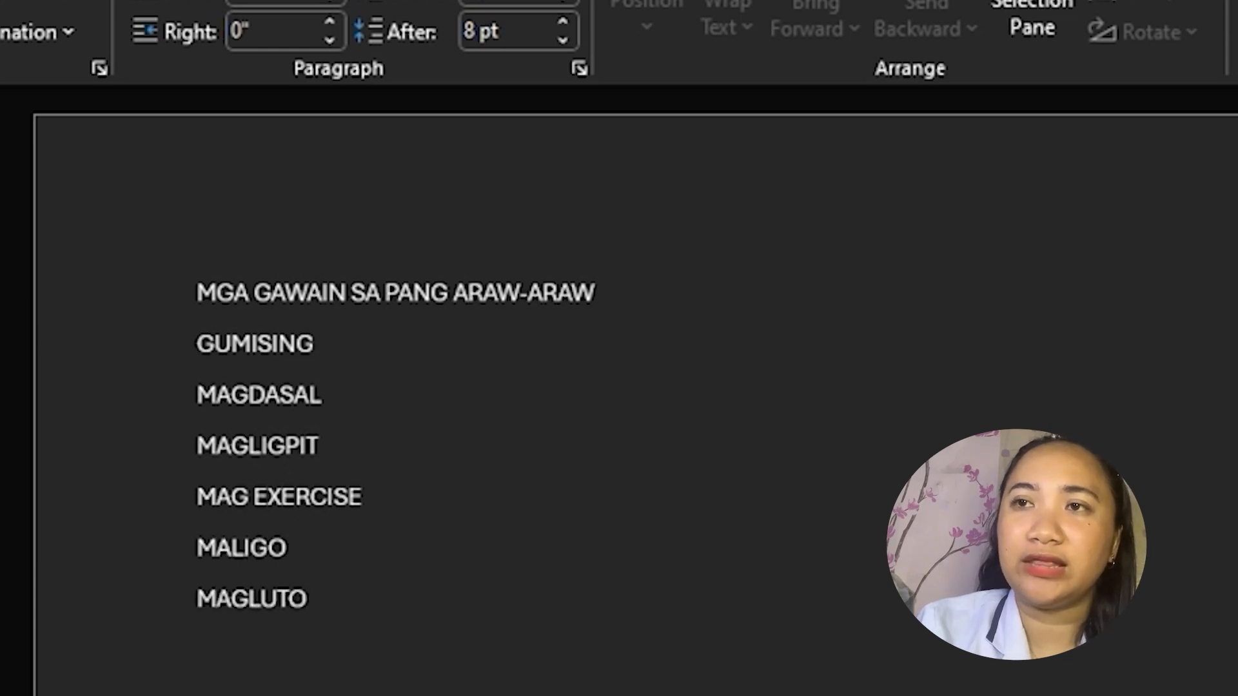
- Set the title line's font to Algerian and its size to 24
{"action": "left_click", "coordinate": [205, 291]}
{"action": "double_click", "coordinate": [209, 291]}
{"action": "left_click", "coordinate": [222, 273]}
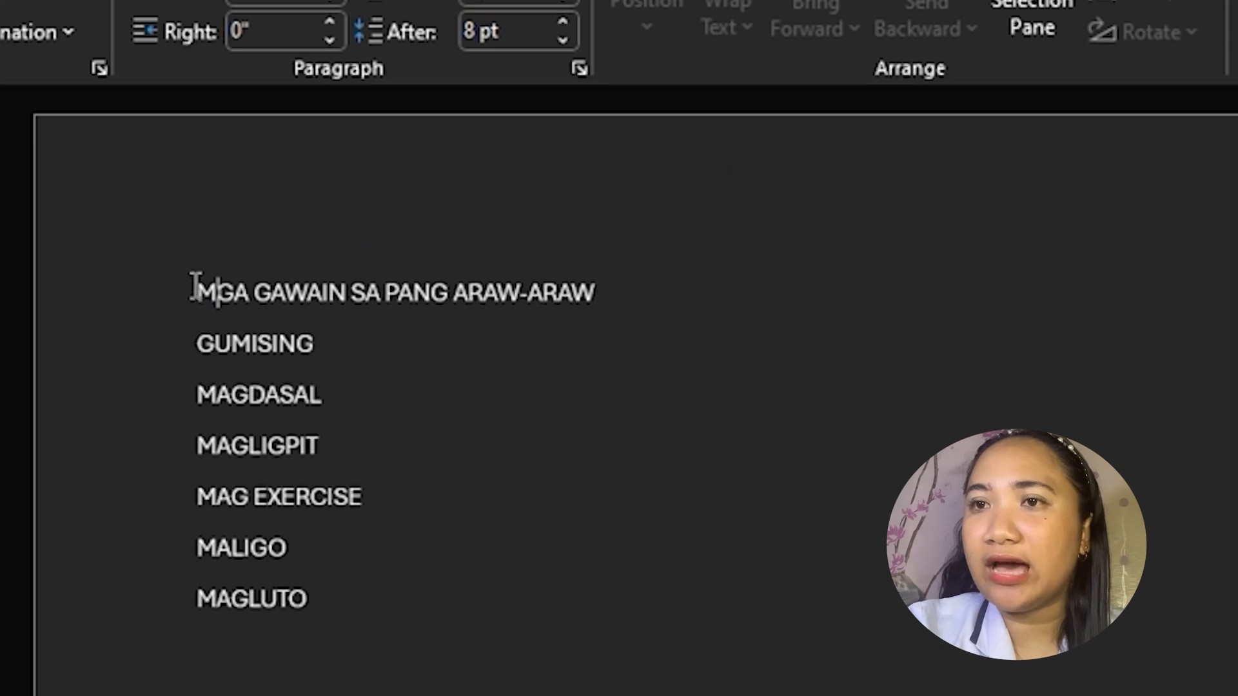
{"action": "left_click_drag", "start_coordinate": [197, 288], "coordinate": [604, 292]}
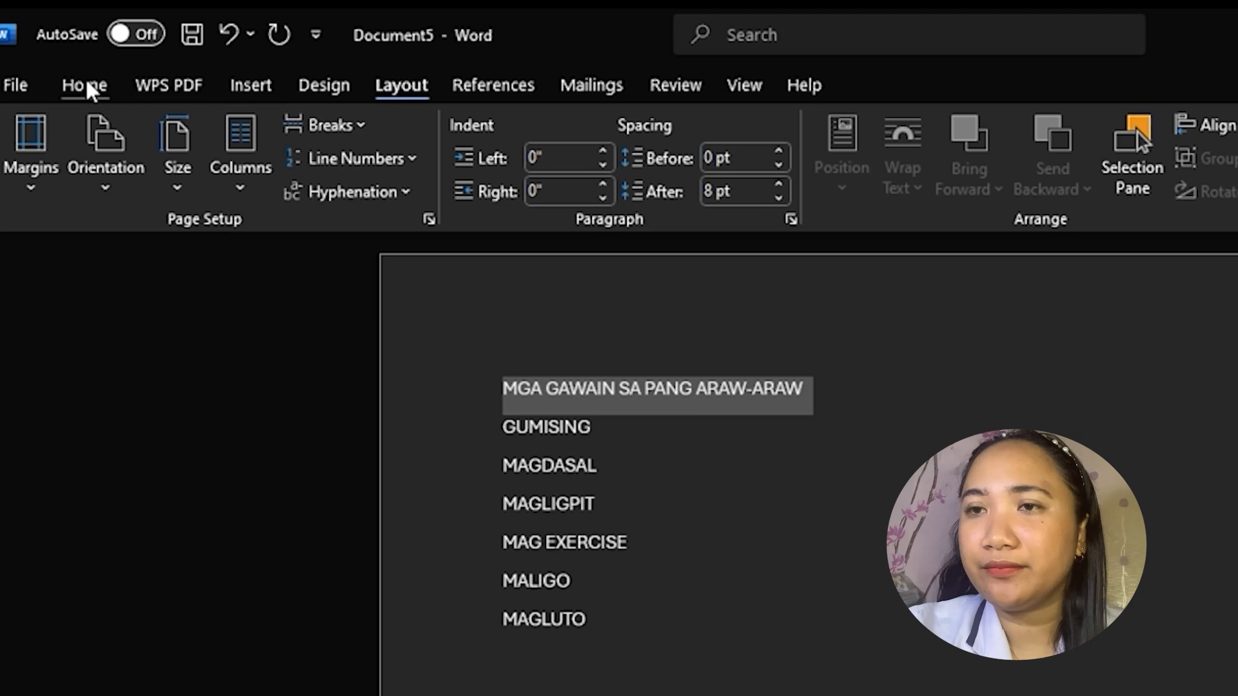
{"action": "left_click", "coordinate": [86, 82]}
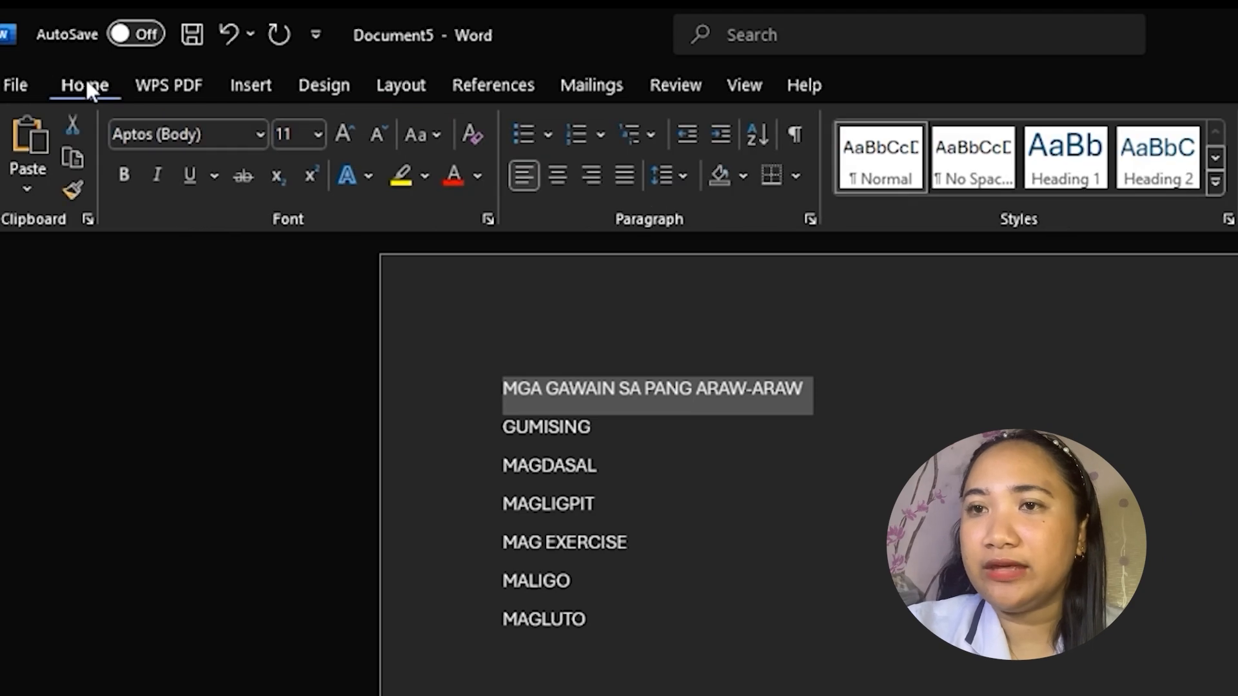
{"action": "left_click", "coordinate": [259, 136]}
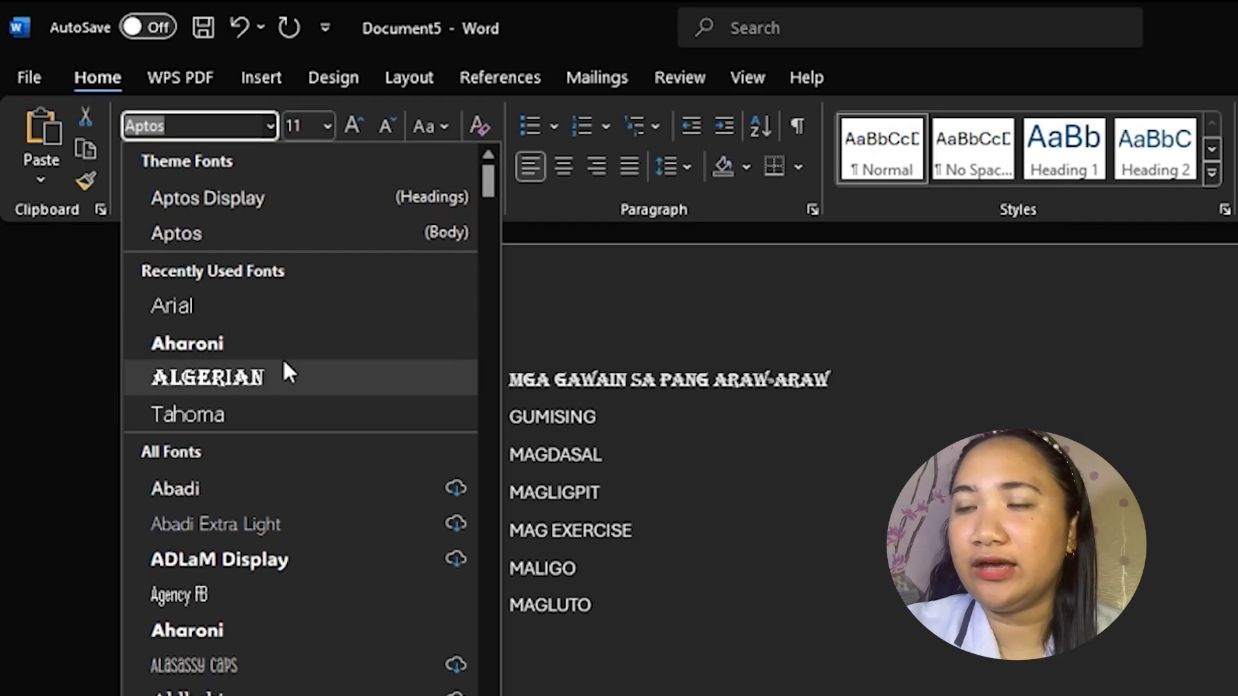
{"action": "left_click", "coordinate": [267, 495]}
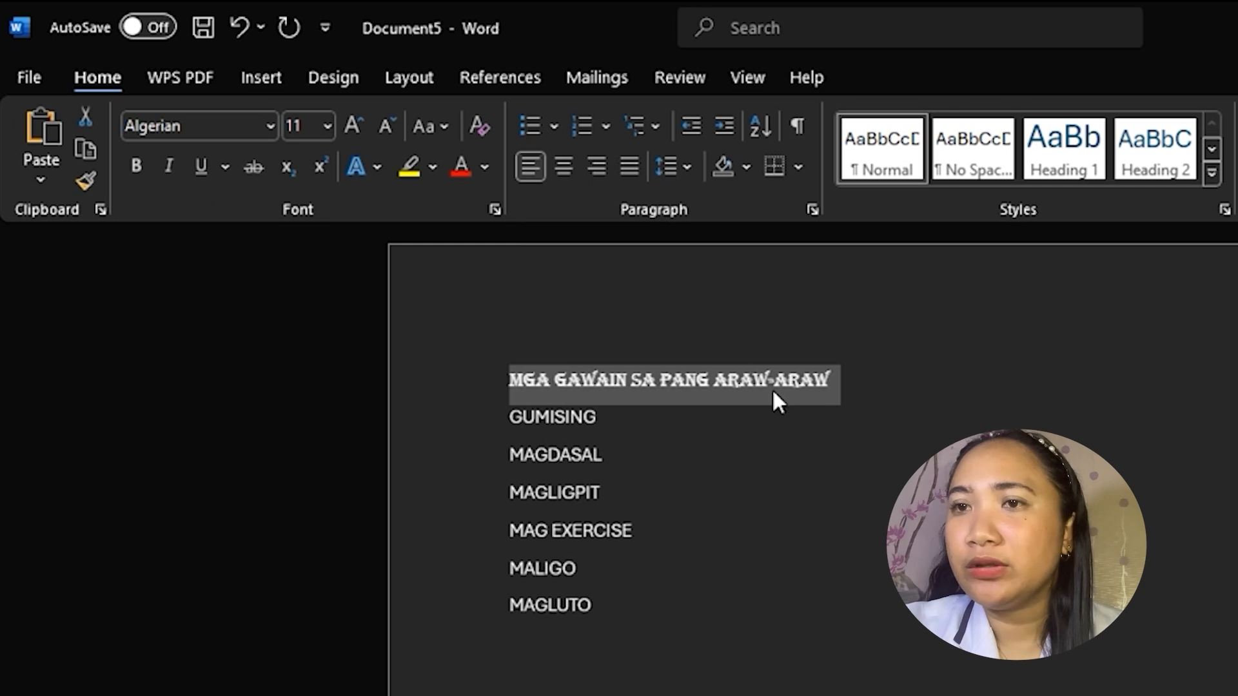
{"action": "left_click", "coordinate": [327, 124]}
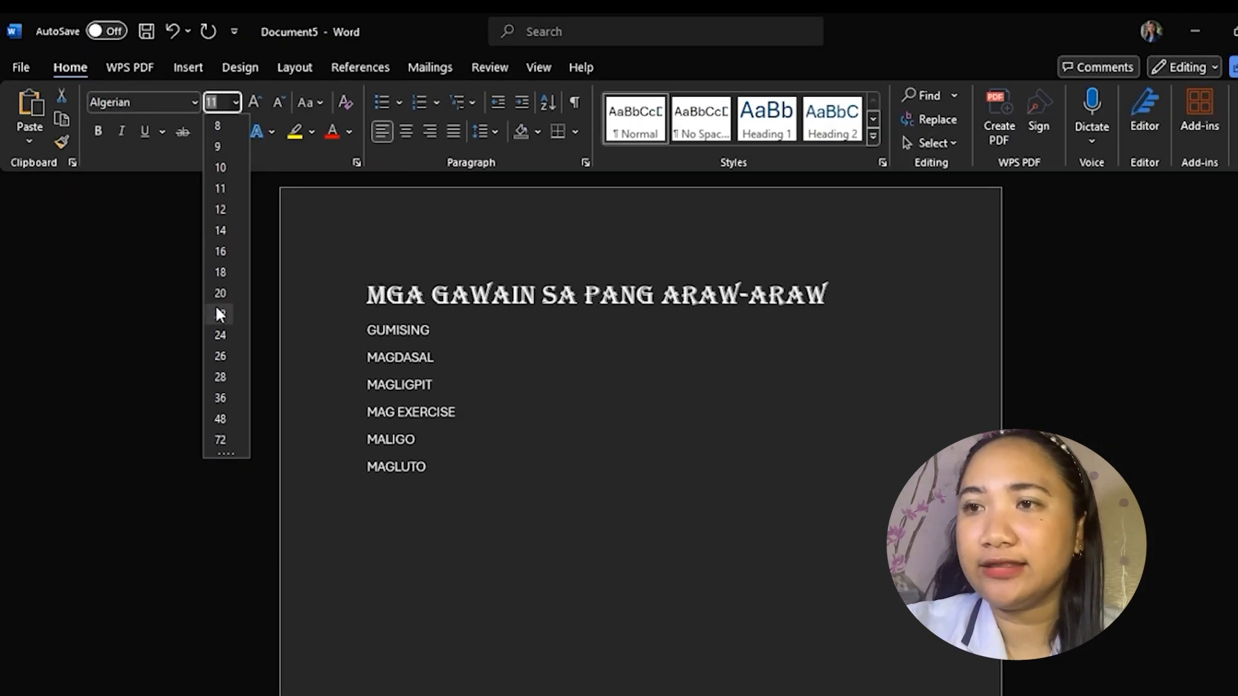
{"action": "left_click", "coordinate": [220, 334]}
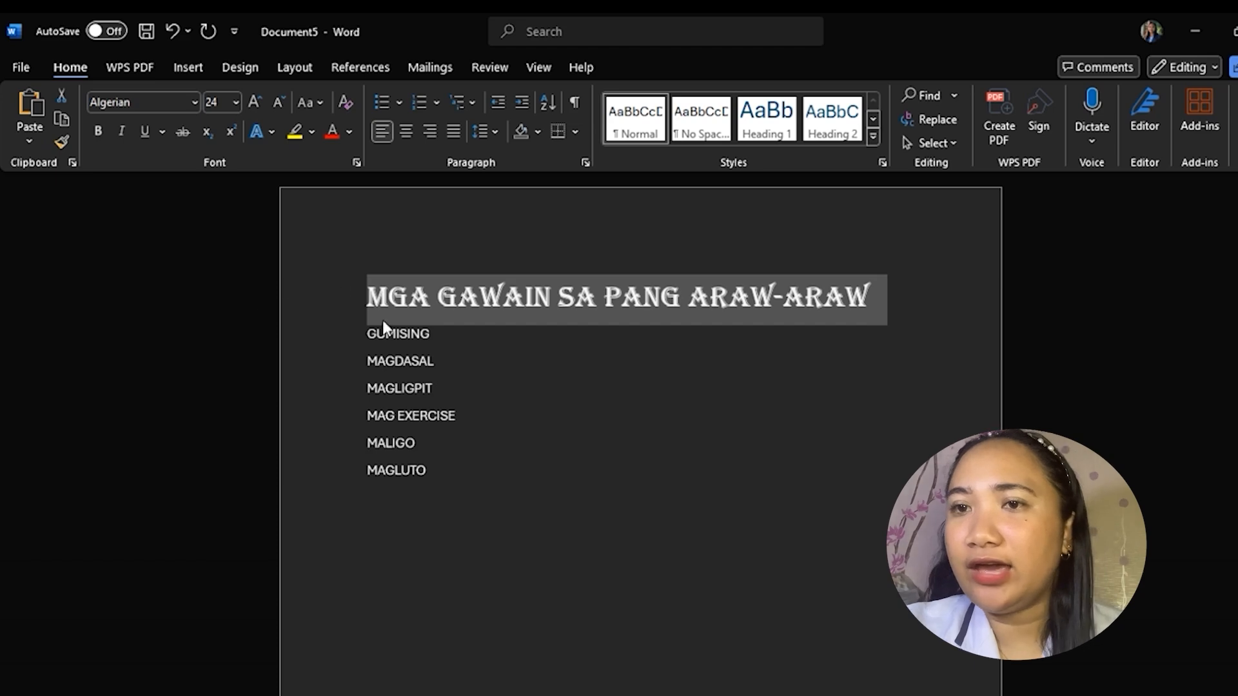
- Change the font color of the title line to green
{"action": "double_click", "coordinate": [408, 337]}
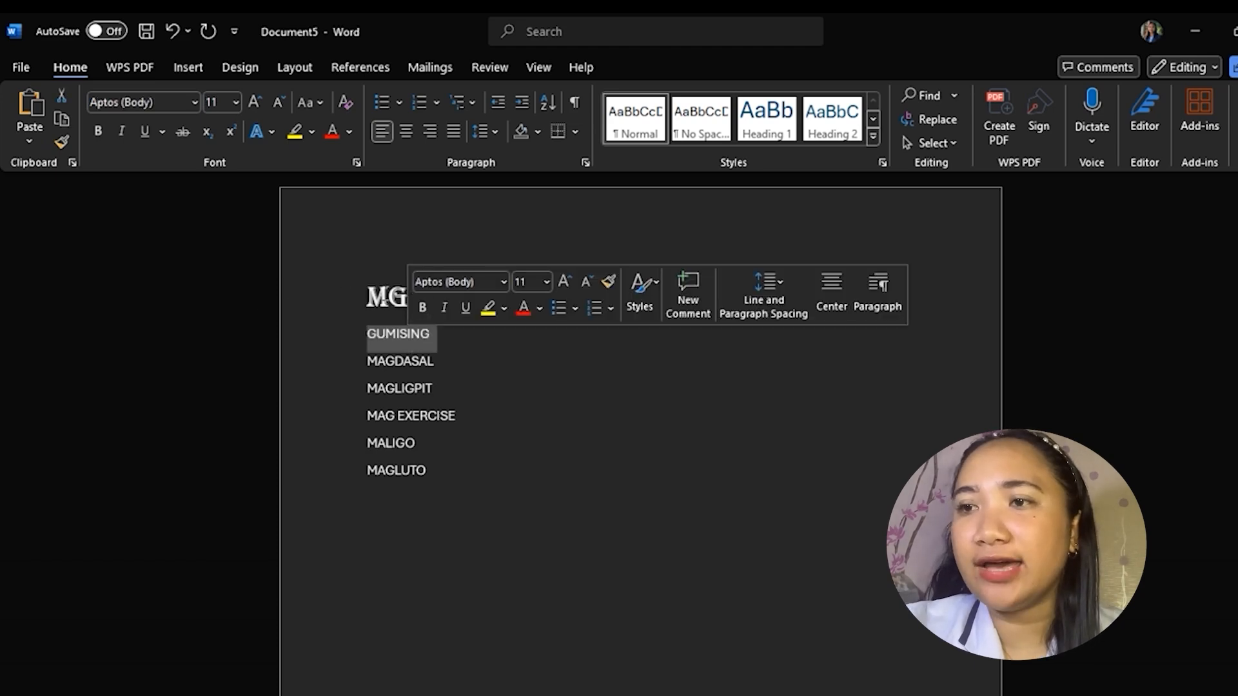
{"action": "left_click", "coordinate": [389, 298]}
{"action": "triple_click", "coordinate": [397, 297]}
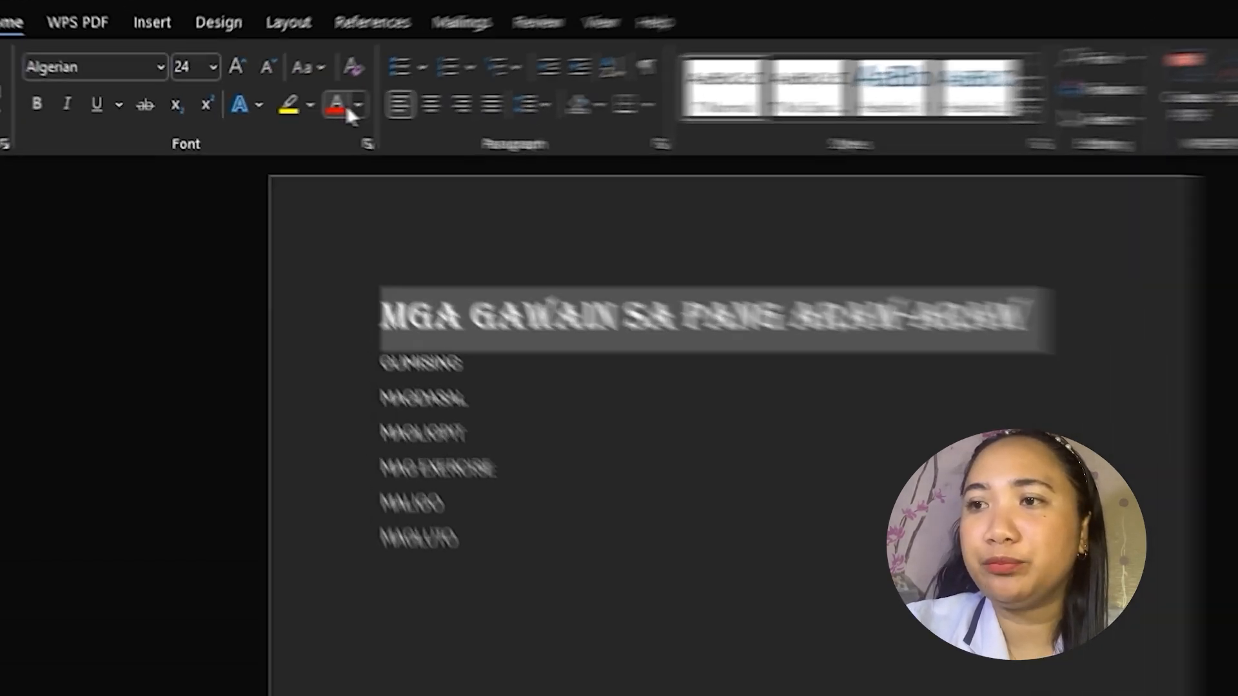
{"action": "left_click", "coordinate": [333, 131]}
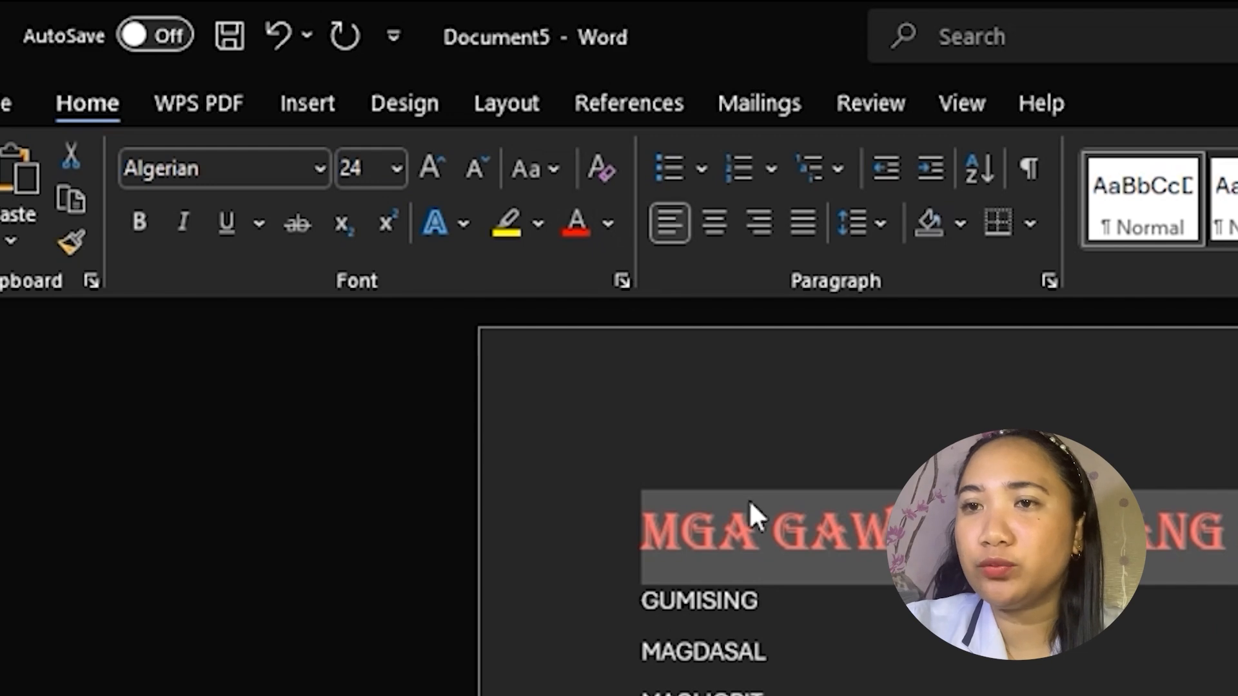
{"action": "left_click", "coordinate": [607, 224]}
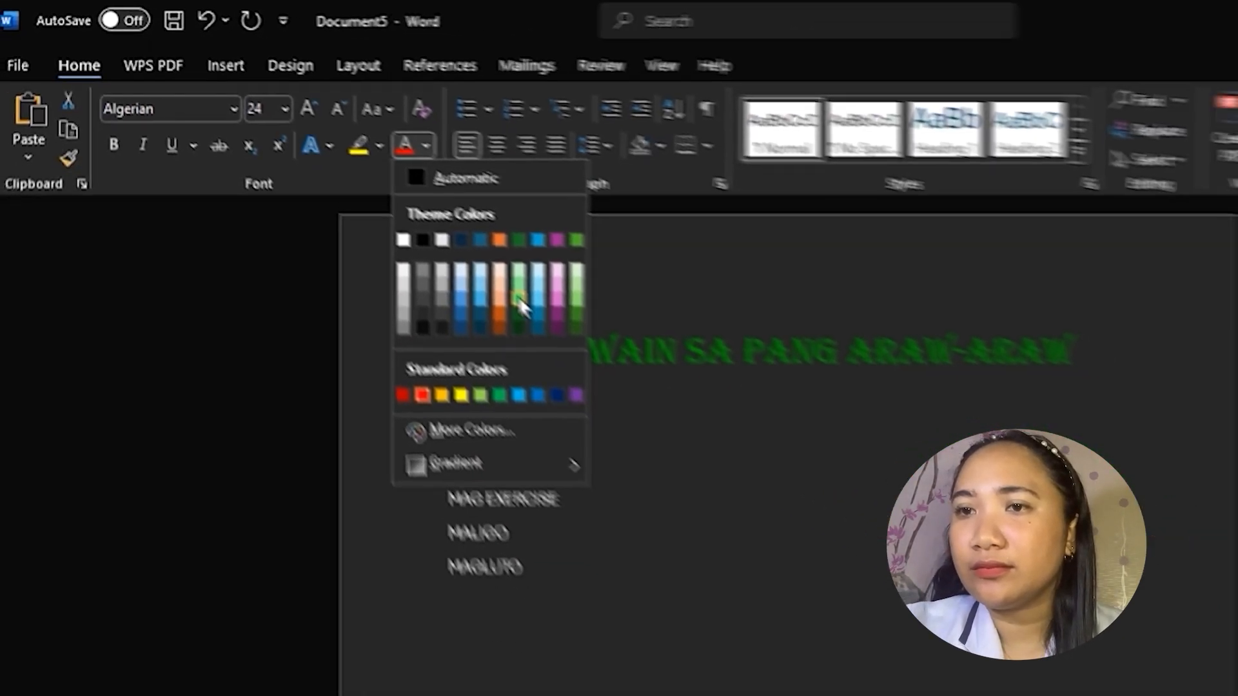
{"action": "left_click", "coordinate": [635, 374]}
- Make the word GUMISING bold and the word MAGDASAL italic
{"action": "left_click", "coordinate": [617, 497]}
{"action": "double_click", "coordinate": [617, 499]}
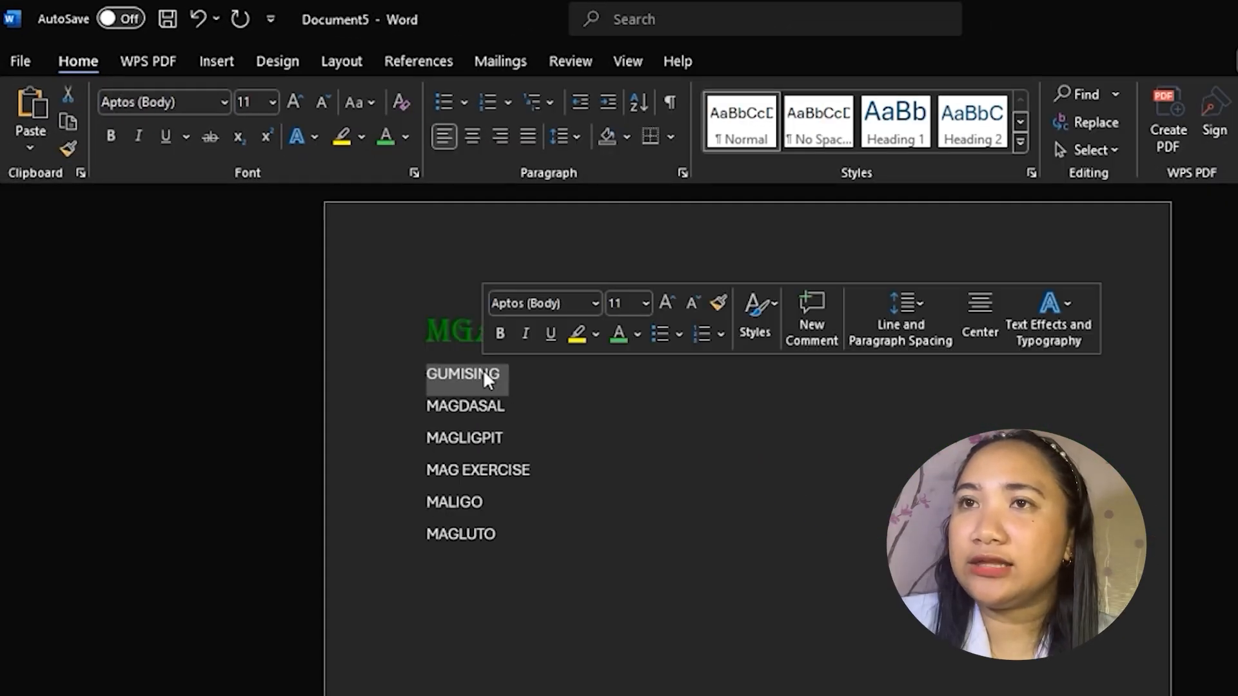
{"action": "left_click", "coordinate": [500, 337]}
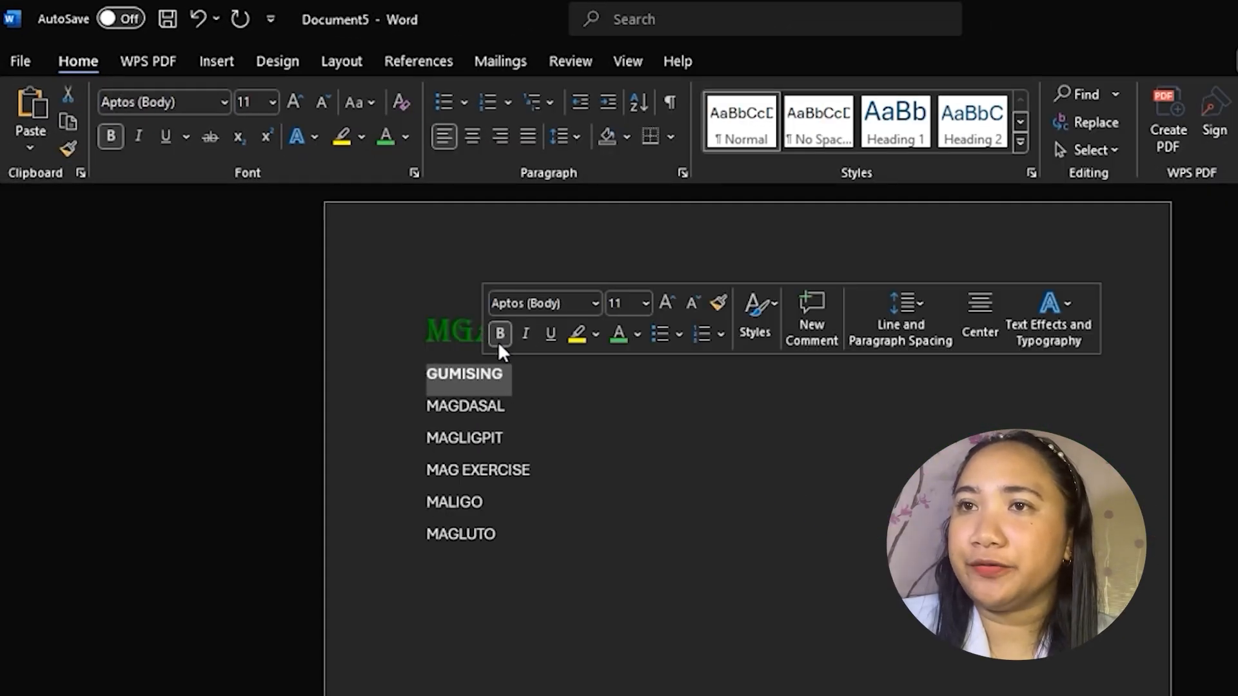
{"action": "double_click", "coordinate": [486, 408]}
{"action": "left_click", "coordinate": [527, 365]}
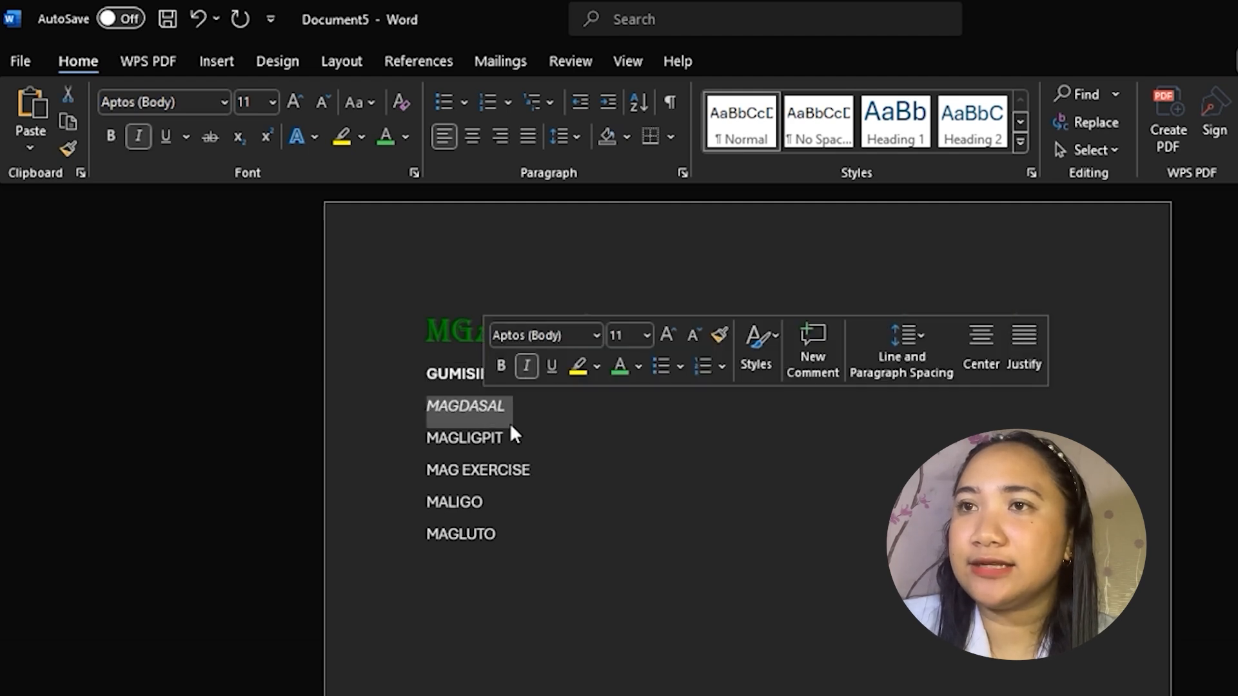
- Underline the word MAGLIGPIT in the list and deselect it
{"action": "double_click", "coordinate": [494, 438]}
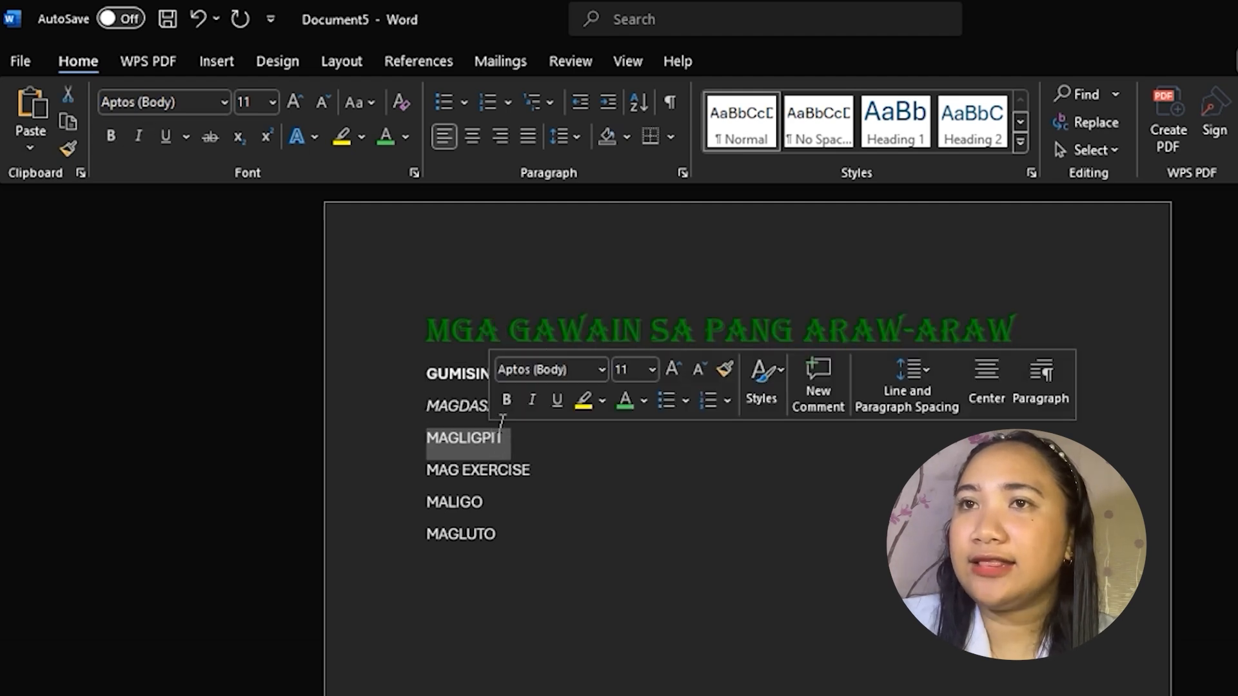
{"action": "left_click", "coordinate": [558, 399]}
{"action": "left_click", "coordinate": [580, 508]}
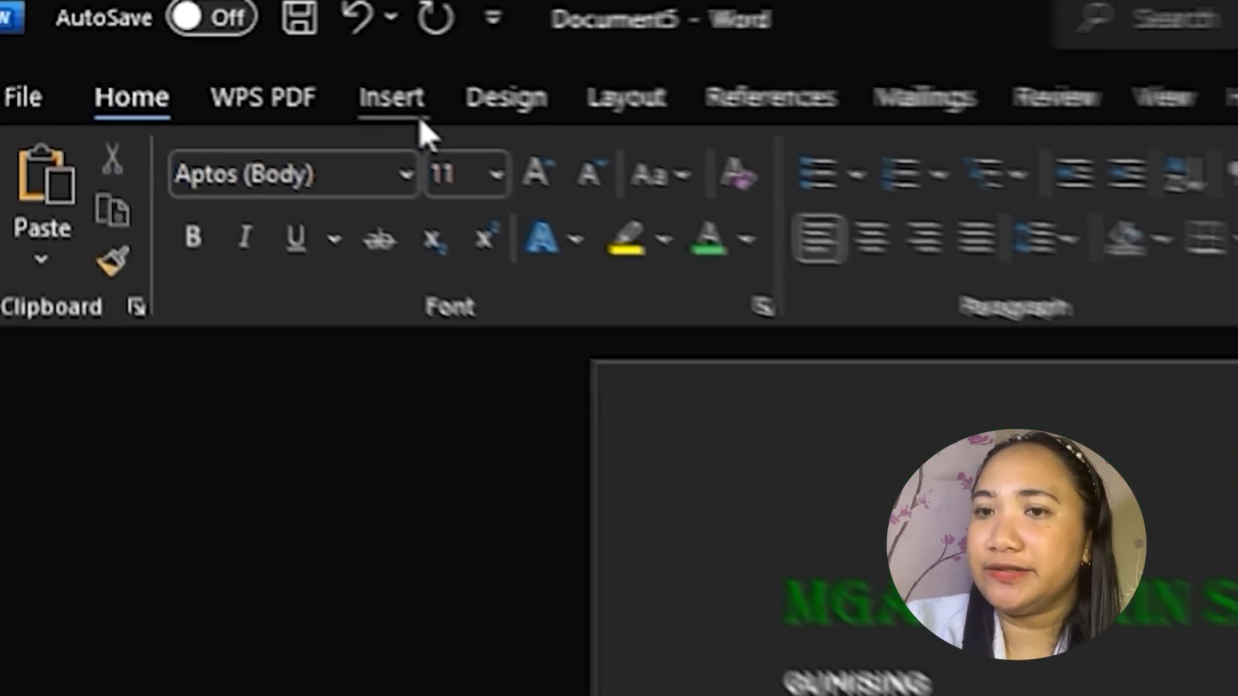
- Insert a blank page after the current one and enter the text MAGDAGDAG on the new page
{"action": "left_click", "coordinate": [222, 70]}
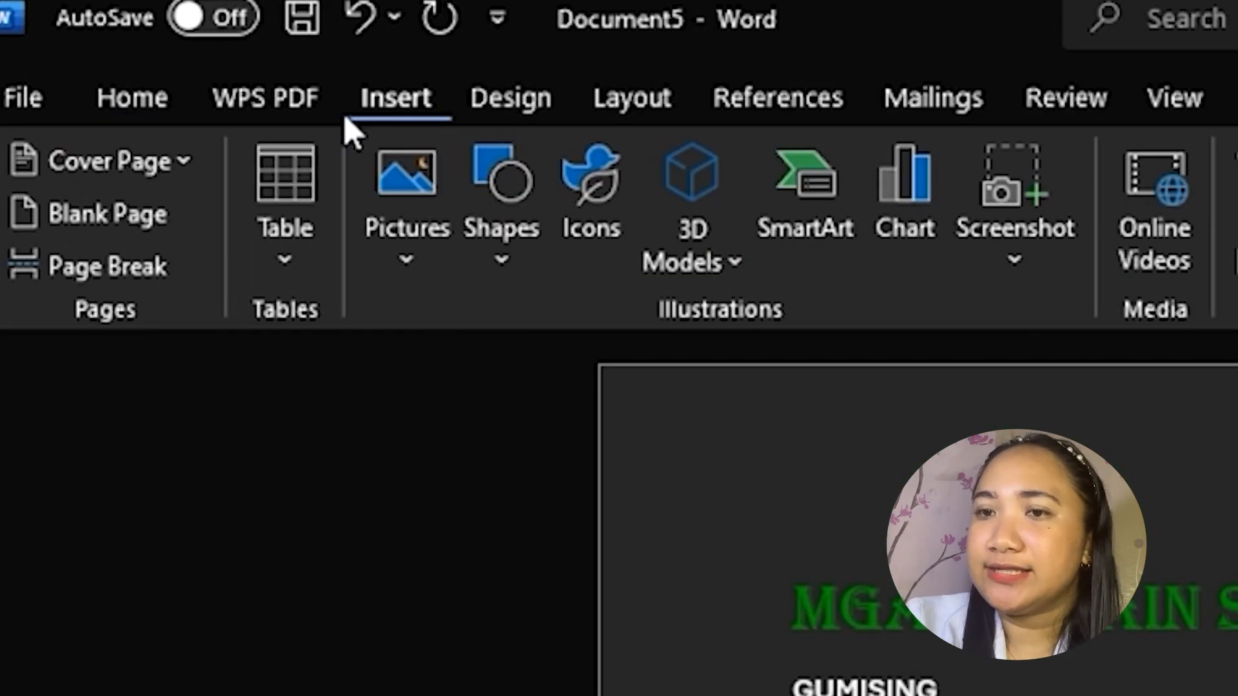
{"action": "left_click", "coordinate": [109, 216]}
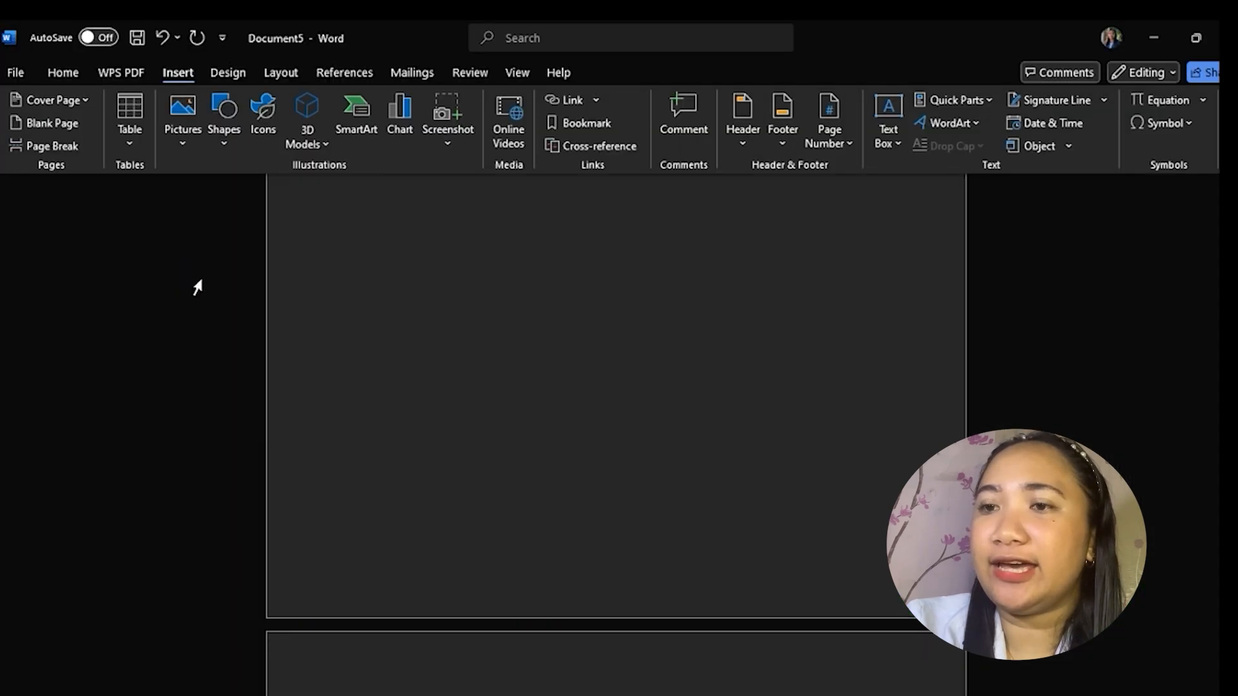
{"action": "scroll", "coordinate": [413, 567], "scroll_direction": "down", "scroll_amount": 5}
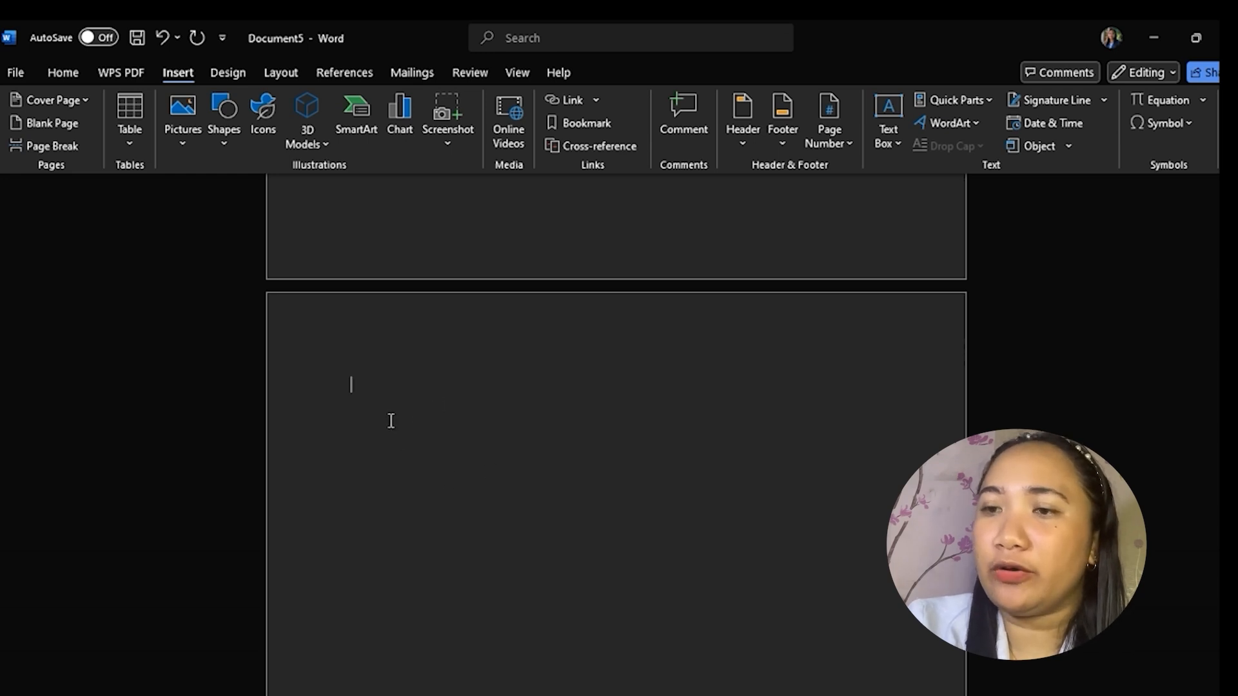
{"action": "type", "text": "MAGDAGDAG"}
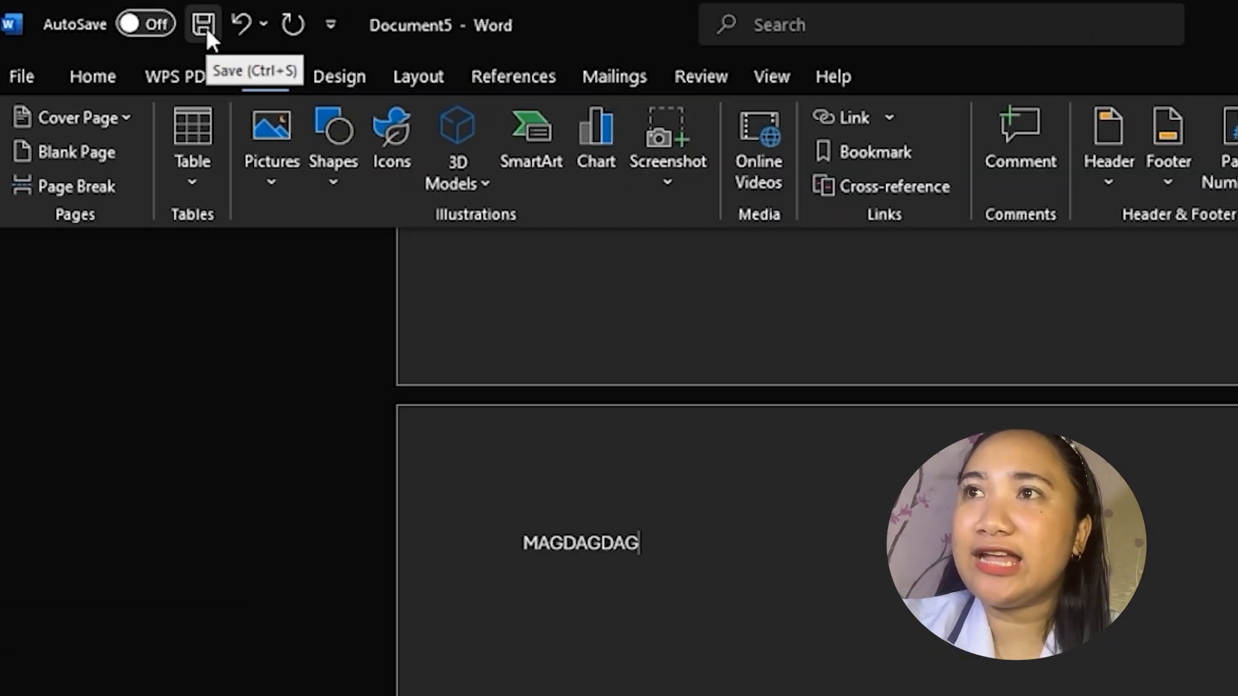
- Save the document as MGA GAWAIN in .docx format in the OneDrive Documents folder
{"action": "left_click", "coordinate": [207, 26]}
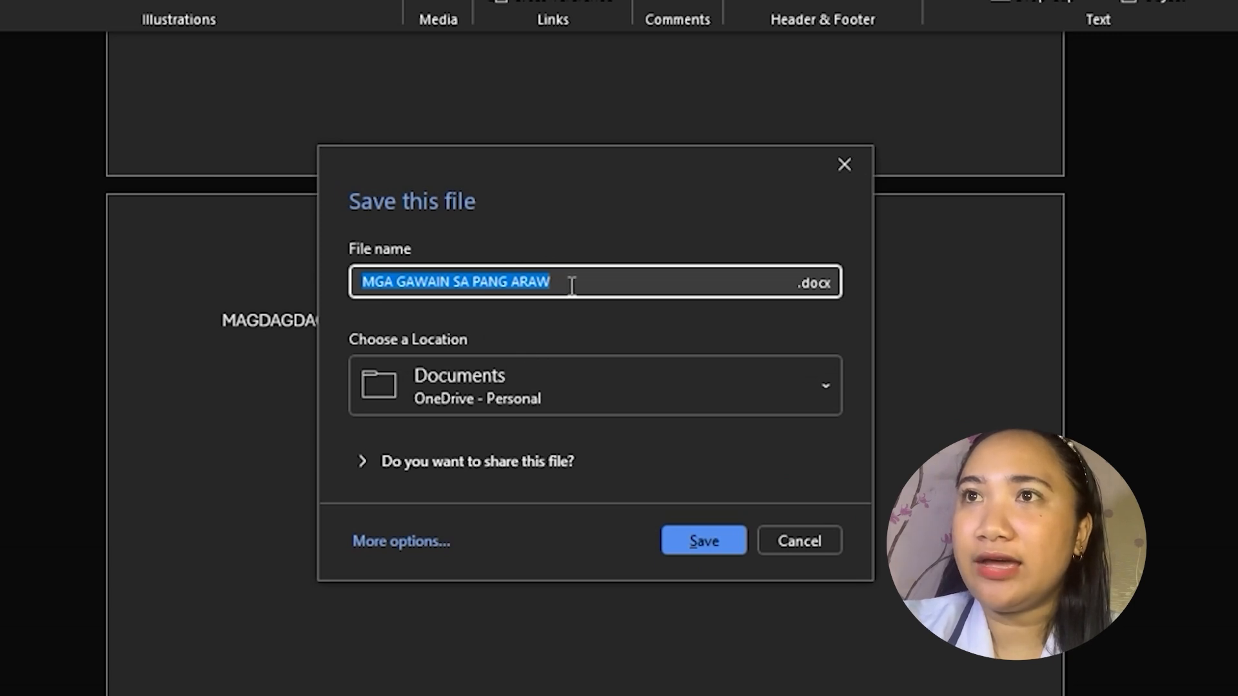
{"action": "key", "text": "BackSpace"}
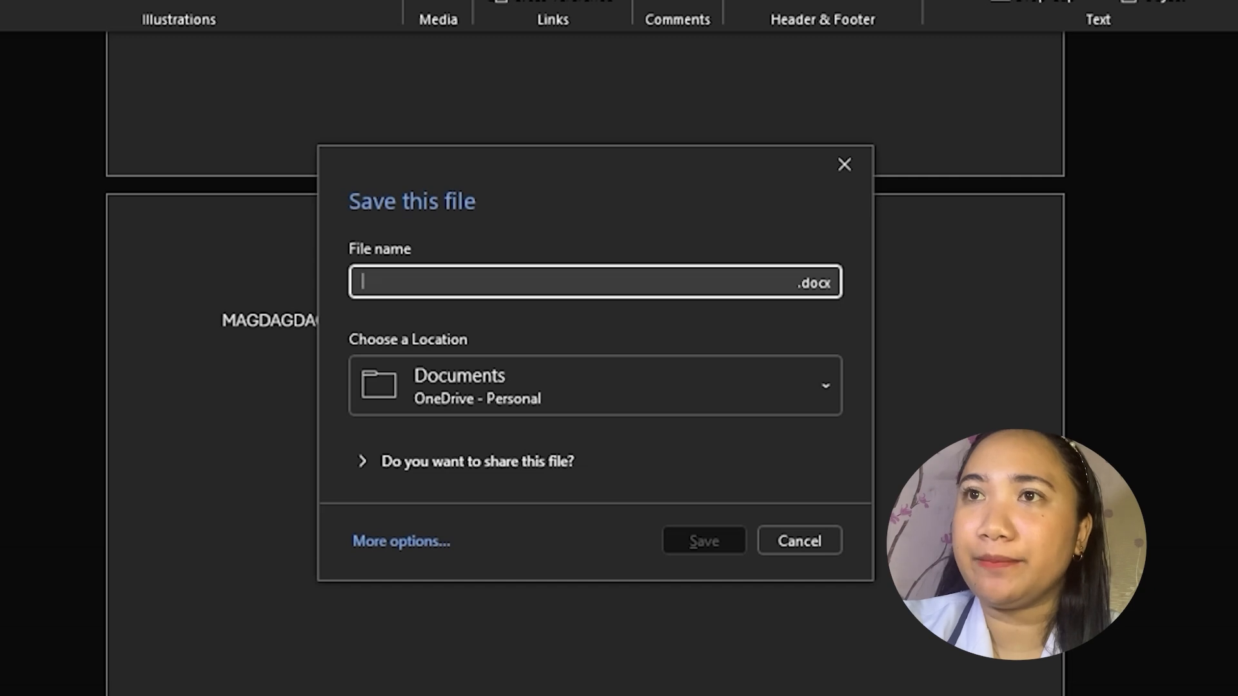
{"action": "type", "text": "MGA GAWAIN"}
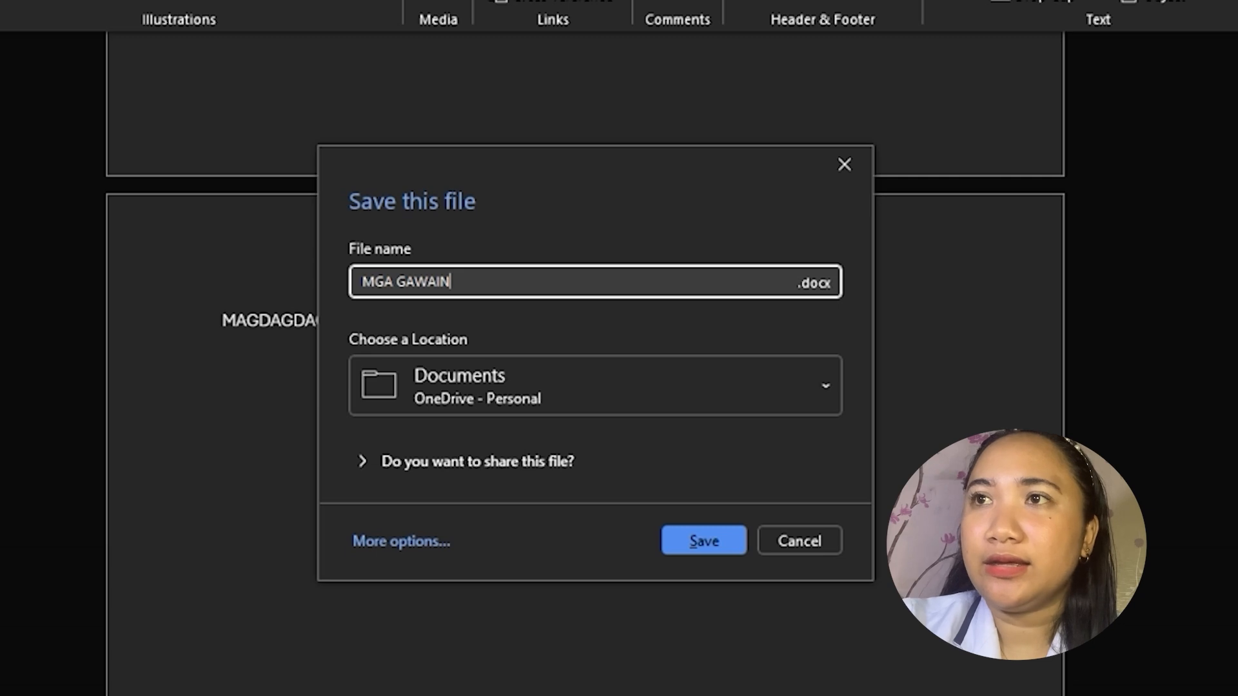
{"action": "left_click", "coordinate": [694, 540]}
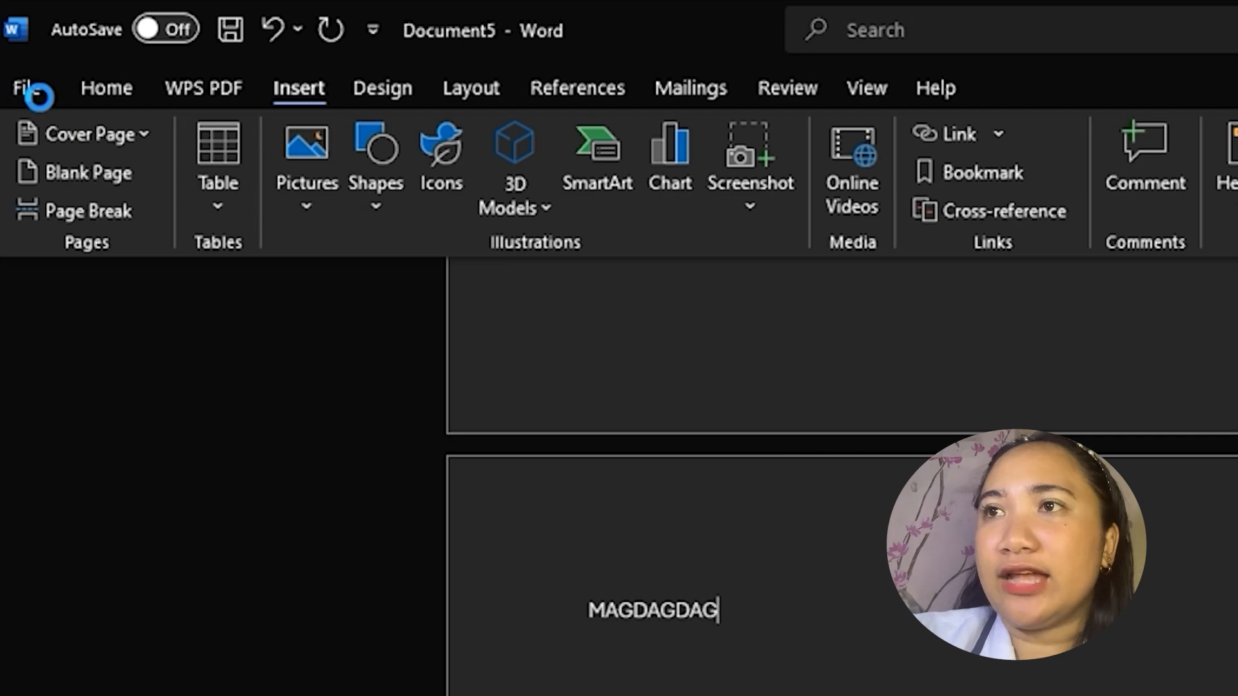
- Open the Backstage view with the file commands and recent documents
{"action": "left_click", "coordinate": [38, 90]}
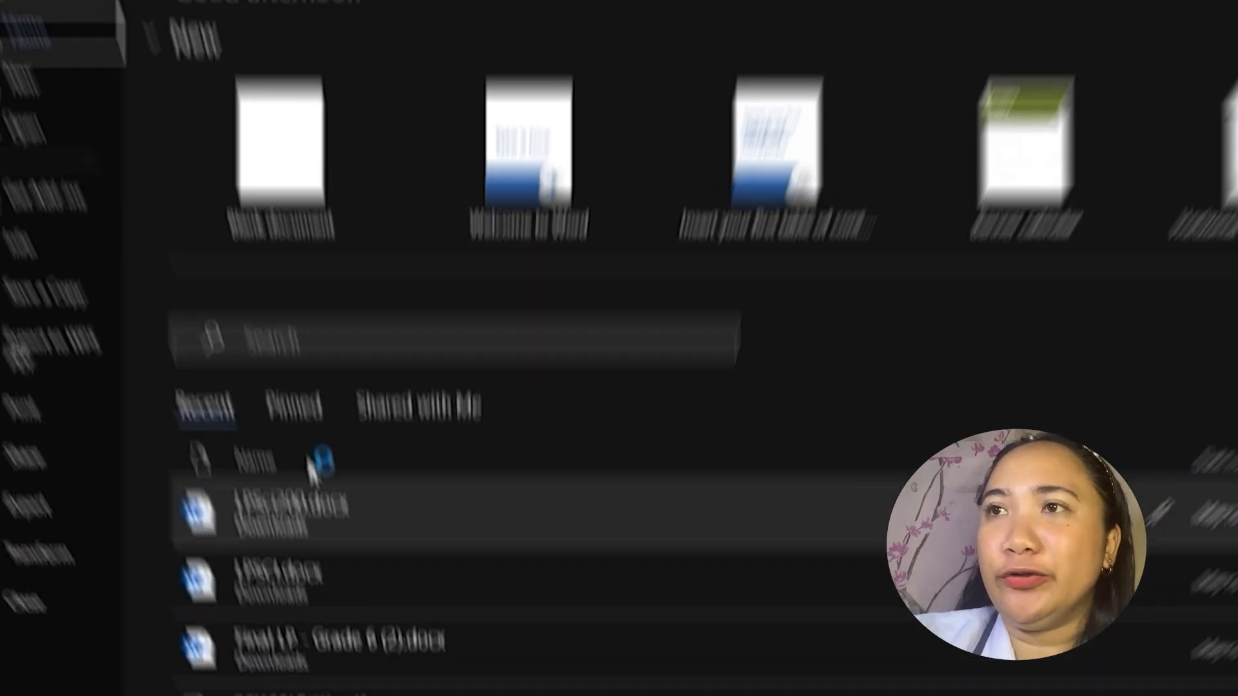